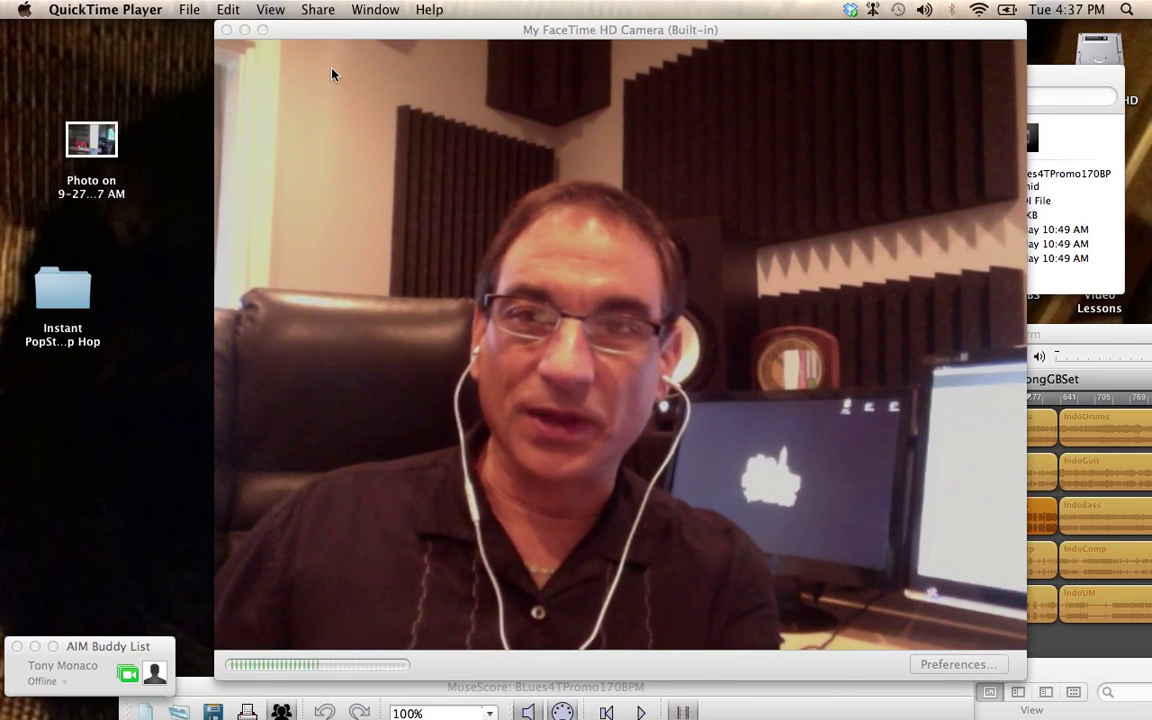
Step: Minimize the camera preview and move the B4TPromo Finder window higher up
click(245, 31)
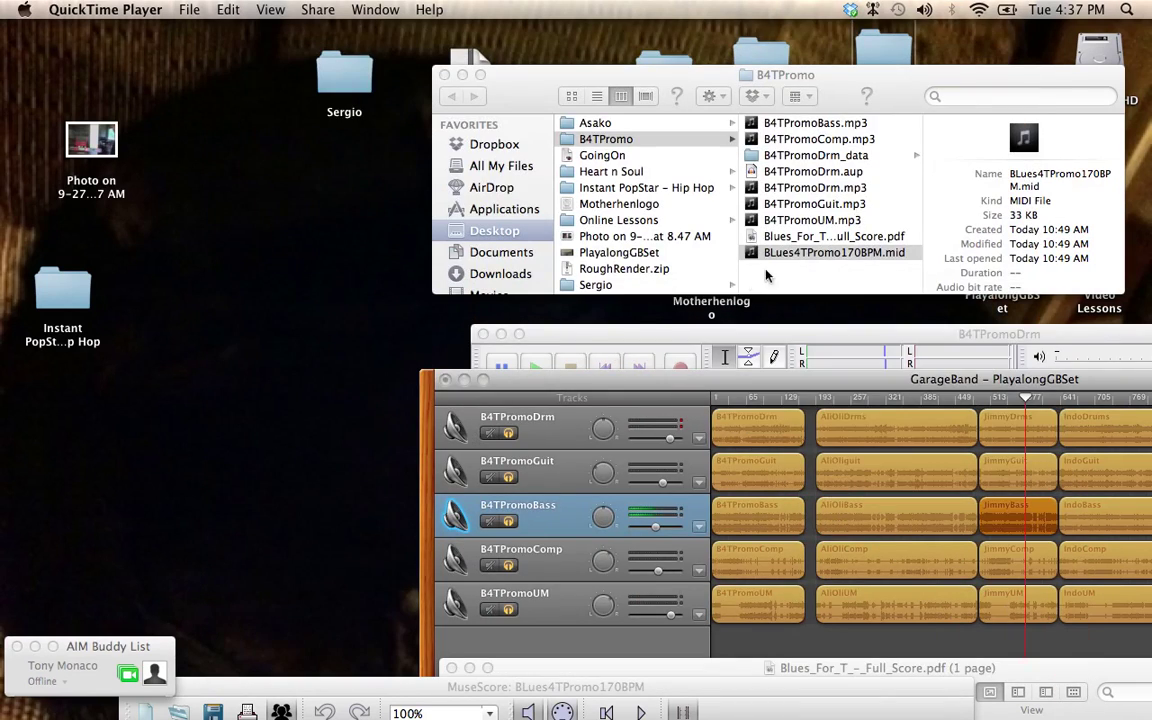
drag(585, 82, 463, 40)
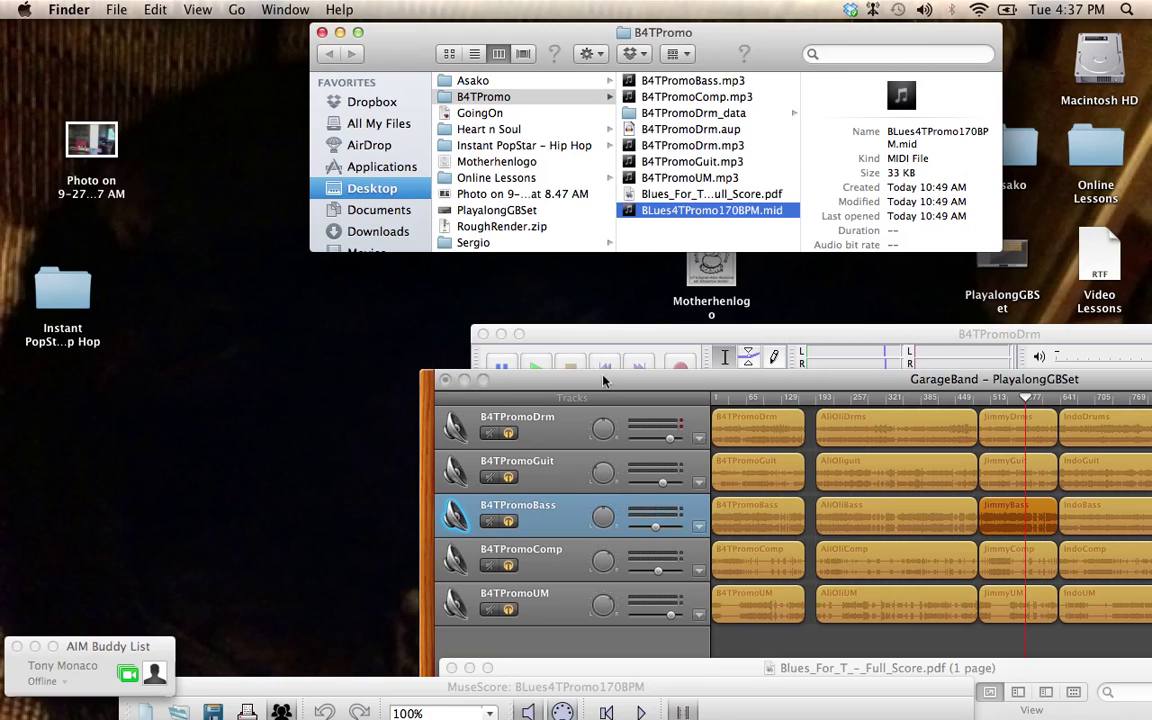
Step: Bring up the BLues4TPromo170BPM score in MuseScore and scroll to its later bars past bar 59
drag(505, 687, 601, 50)
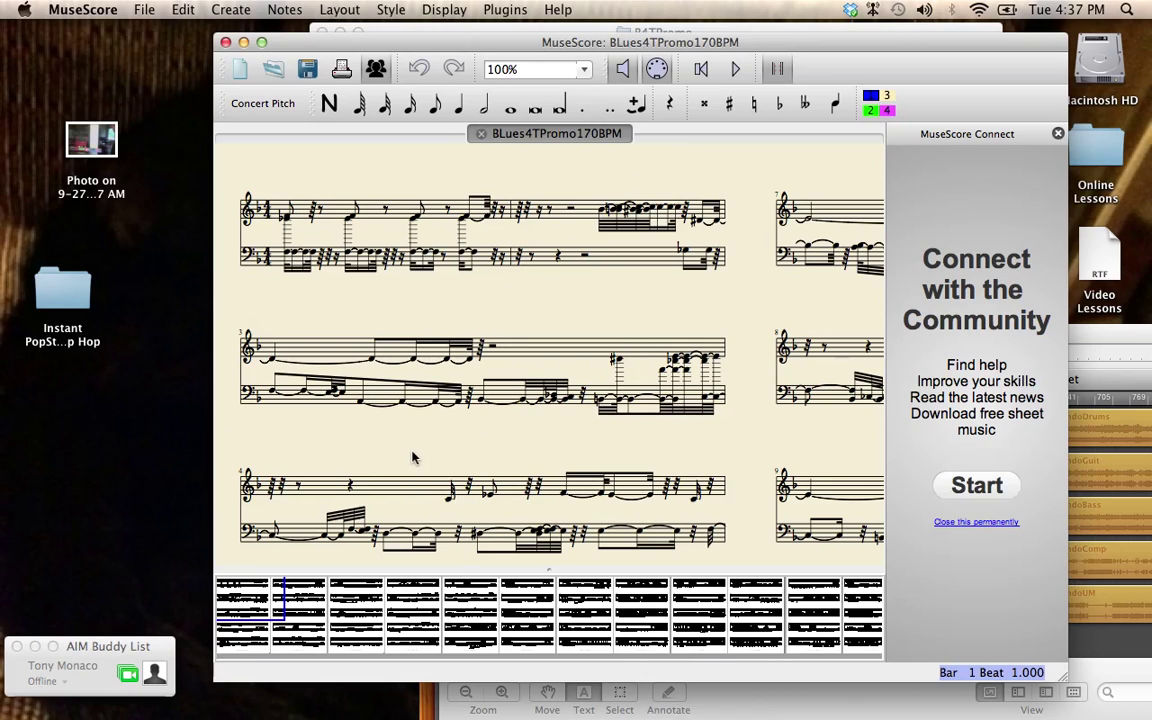
drag(515, 605, 855, 605)
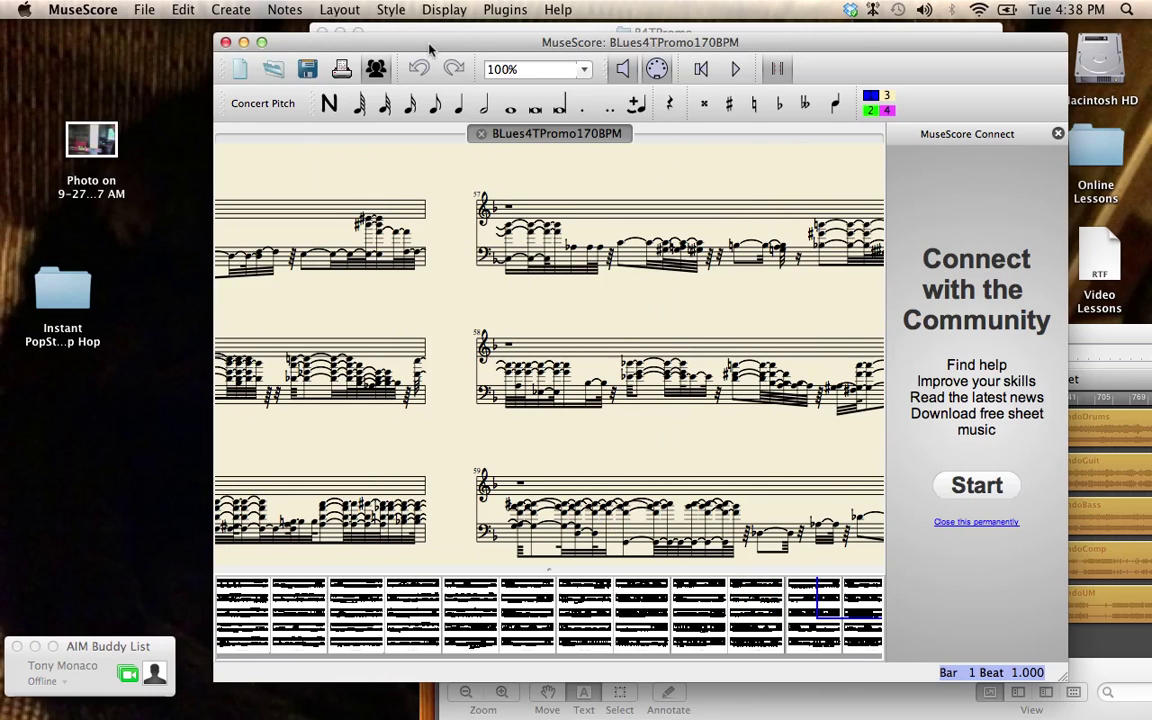
drag(429, 48, 598, 58)
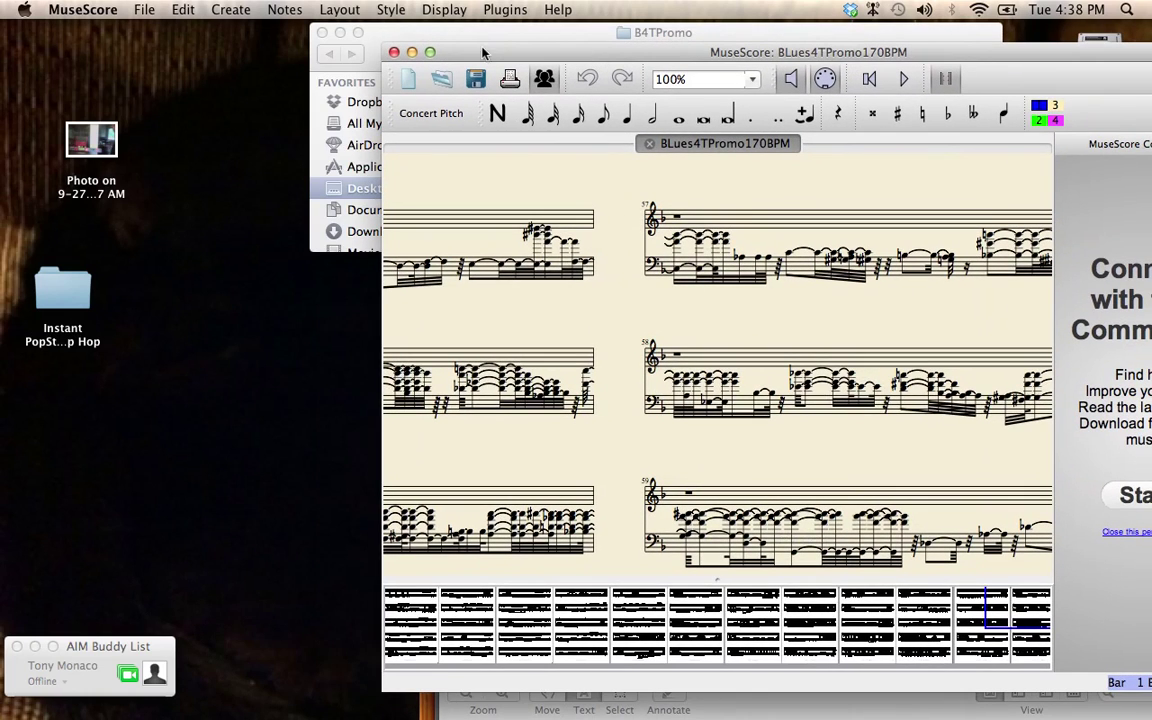
Step: Close the MuseScore score, then show Blues_For_T_-_Full_Score.pdf in Preview and close it
click(394, 52)
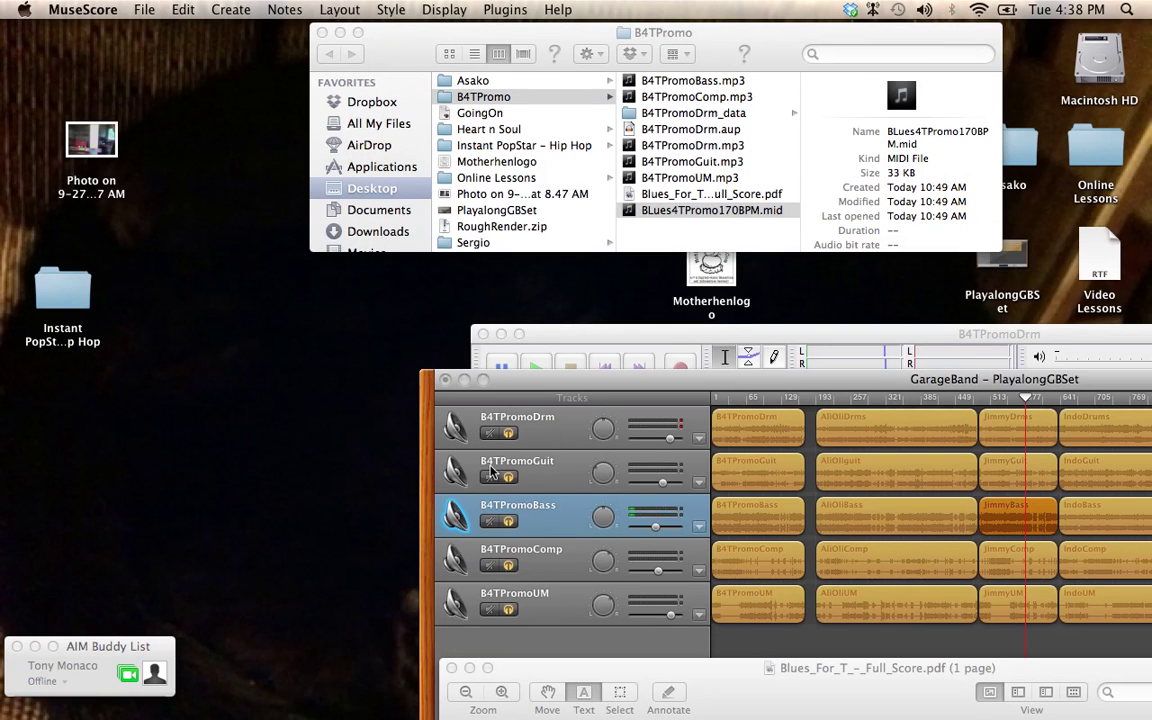
mouse_move(541, 690)
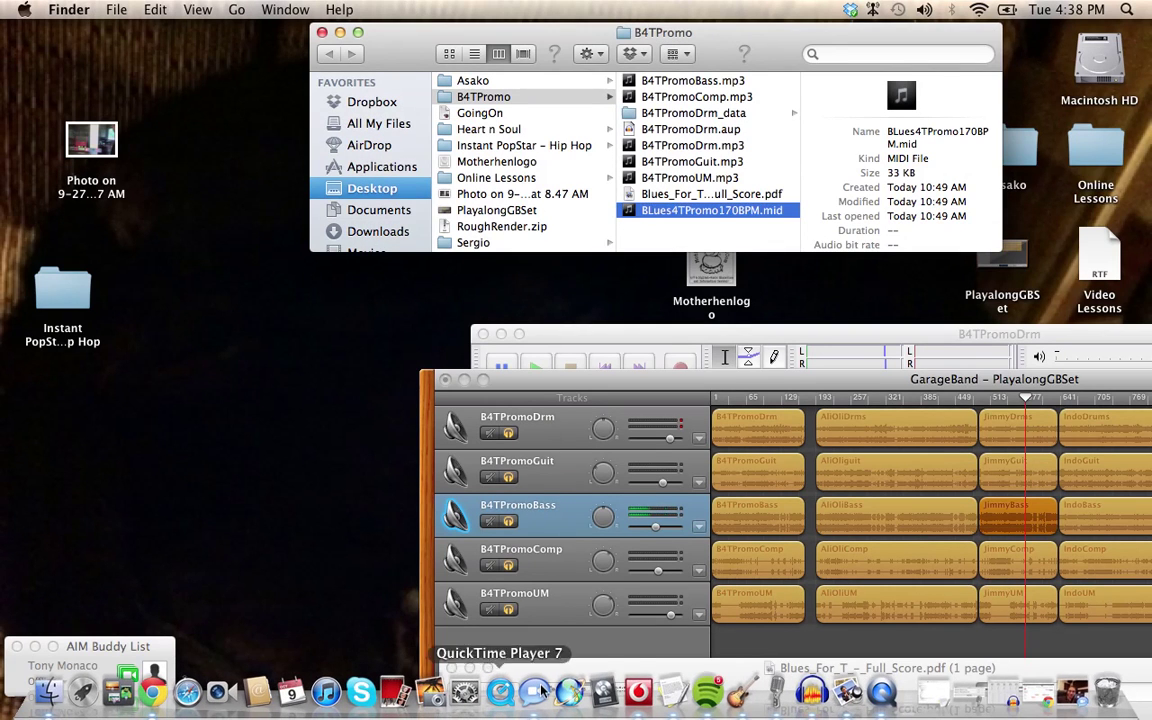
click(666, 669)
drag(666, 669, 319, 111)
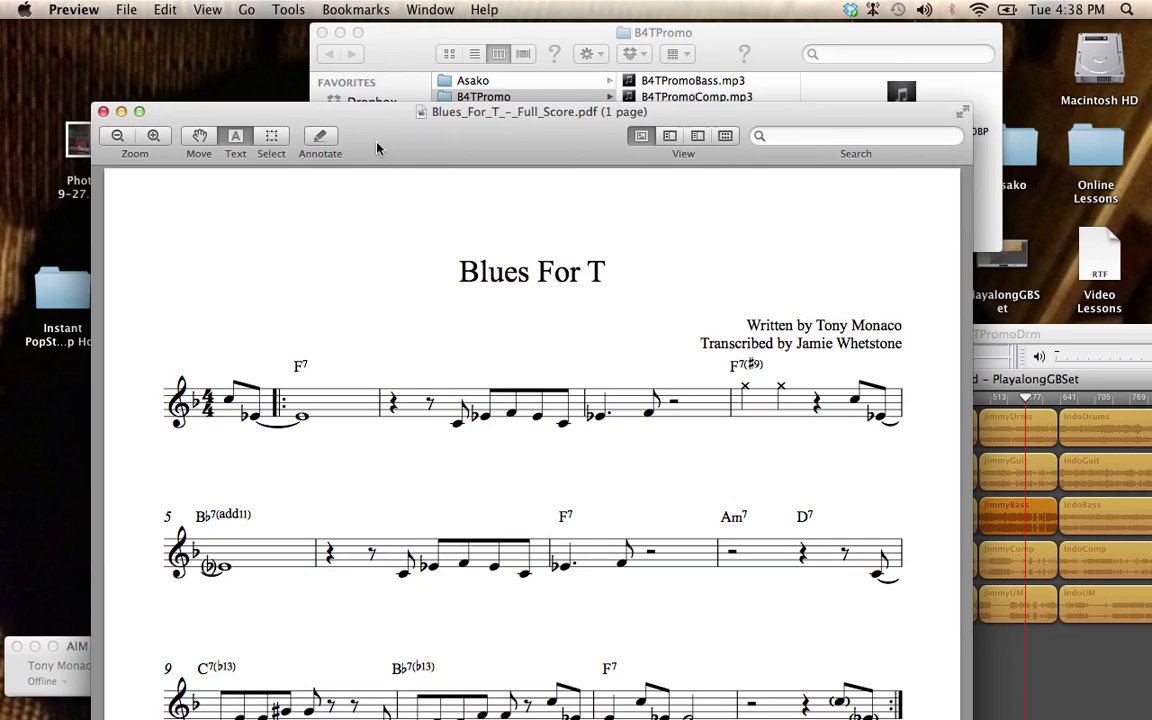
drag(374, 133, 542, 202)
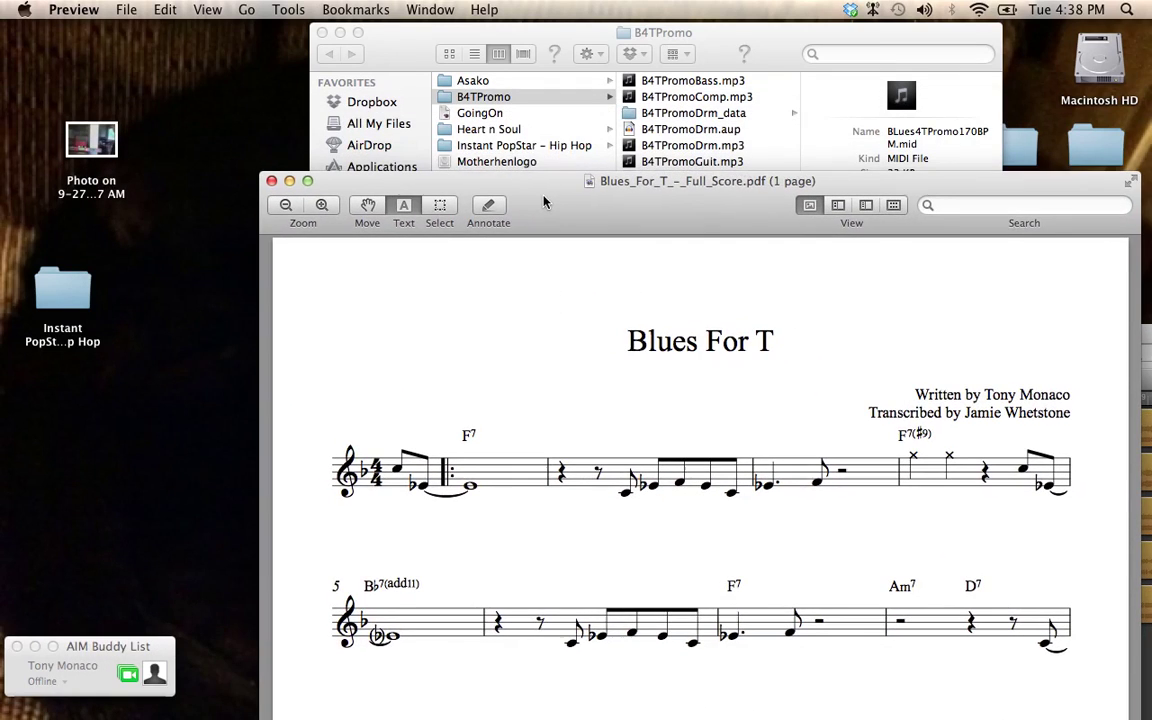
click(270, 181)
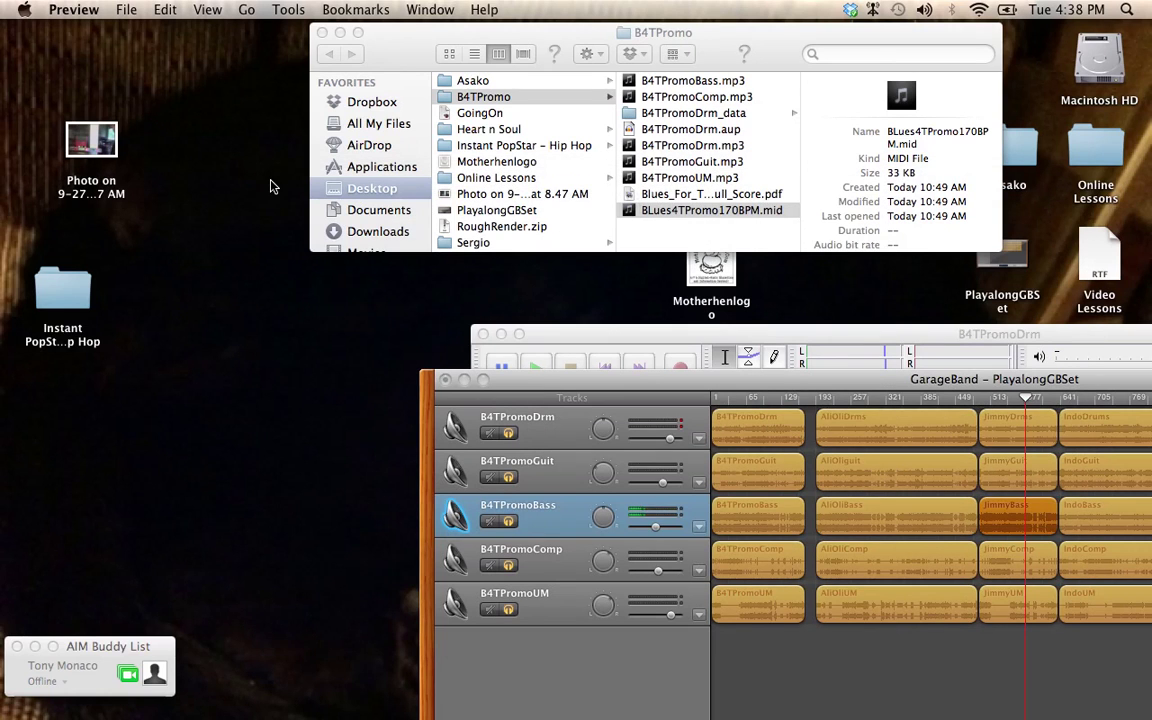
Step: Bring the B4TPromoDrm Audacity project forward and play its five stem tracks from the start
click(700, 355)
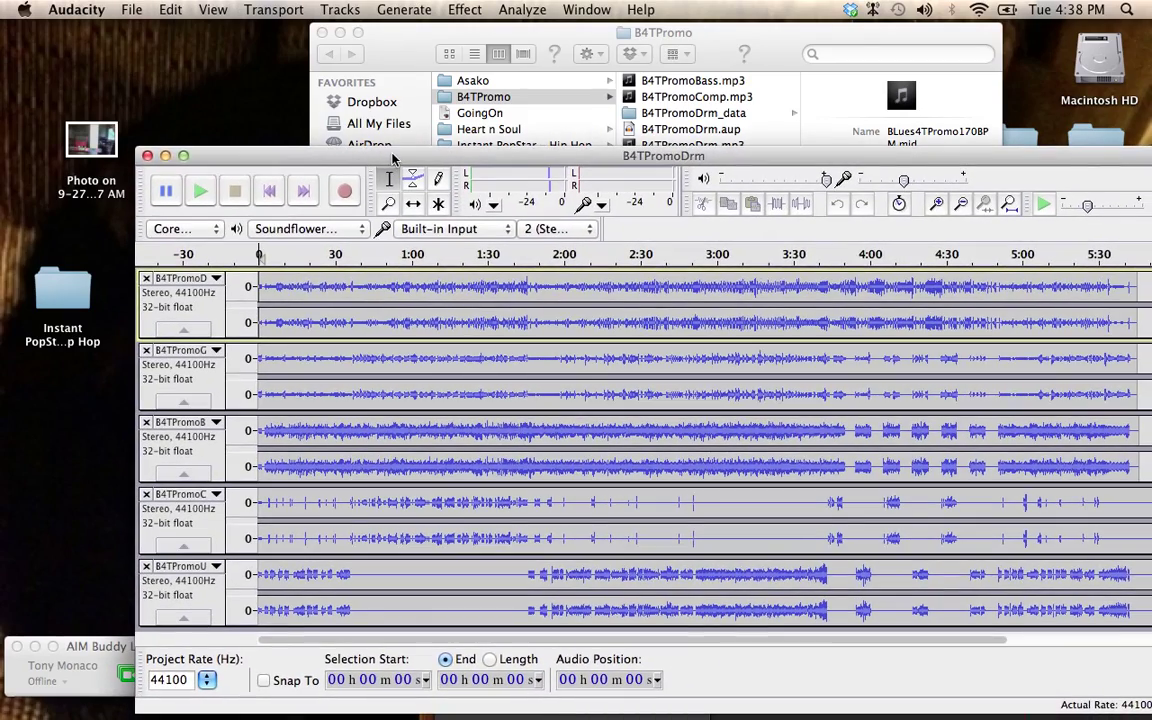
drag(393, 158, 362, 116)
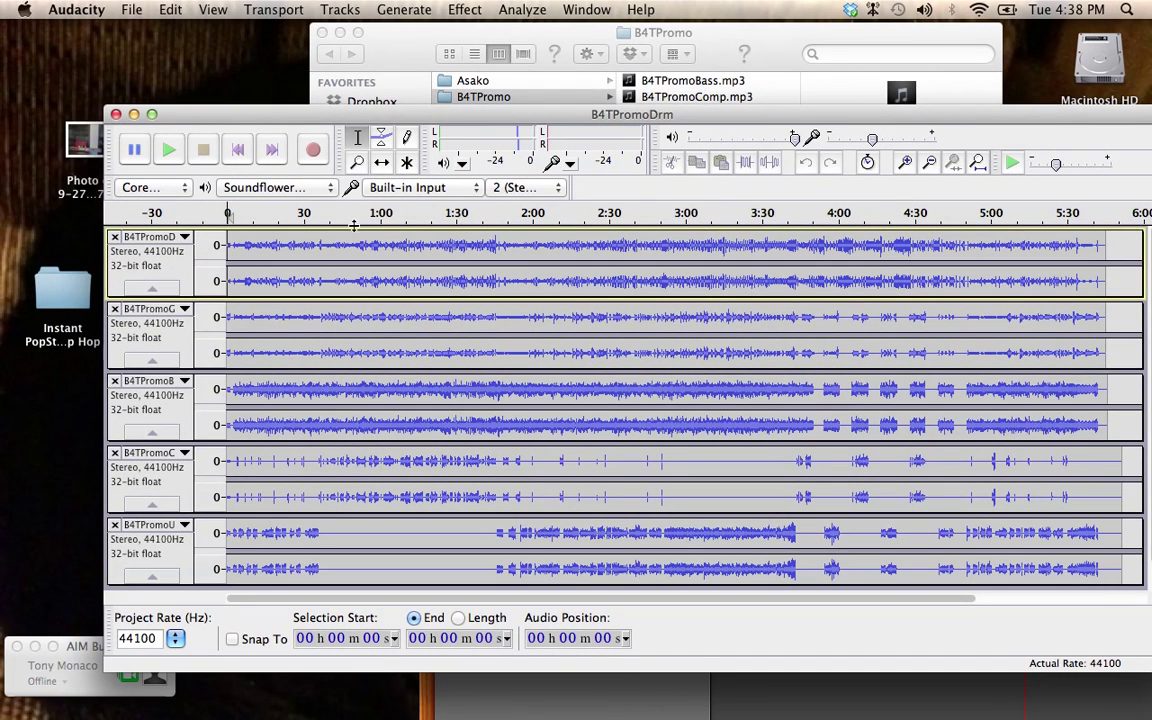
key(space)
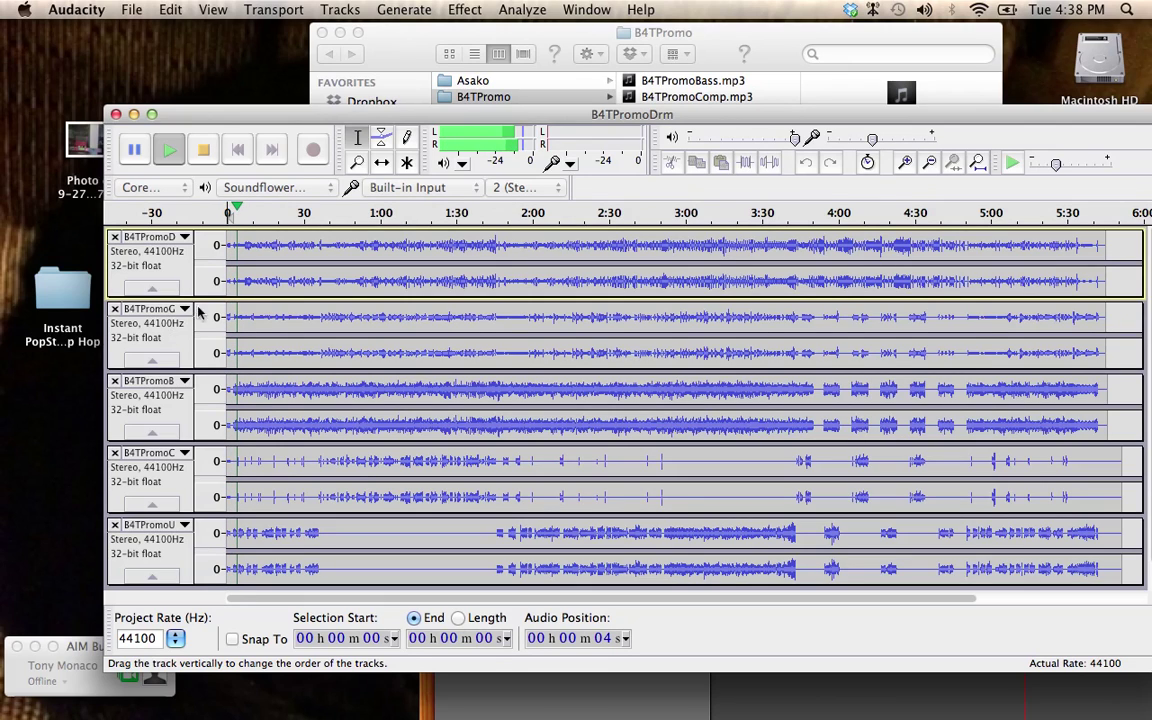
click(208, 10)
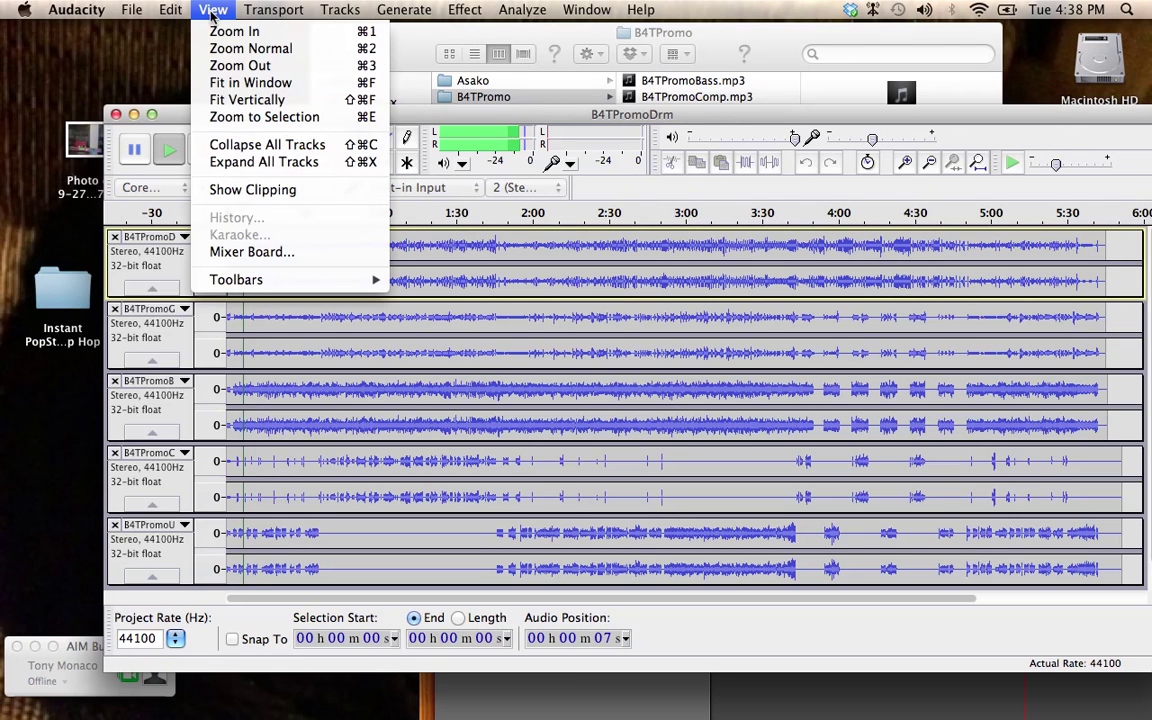
Step: Open the Mixer Board and solo Drm and Guit, panning Drm 100% left and Guit 82% right
click(252, 253)
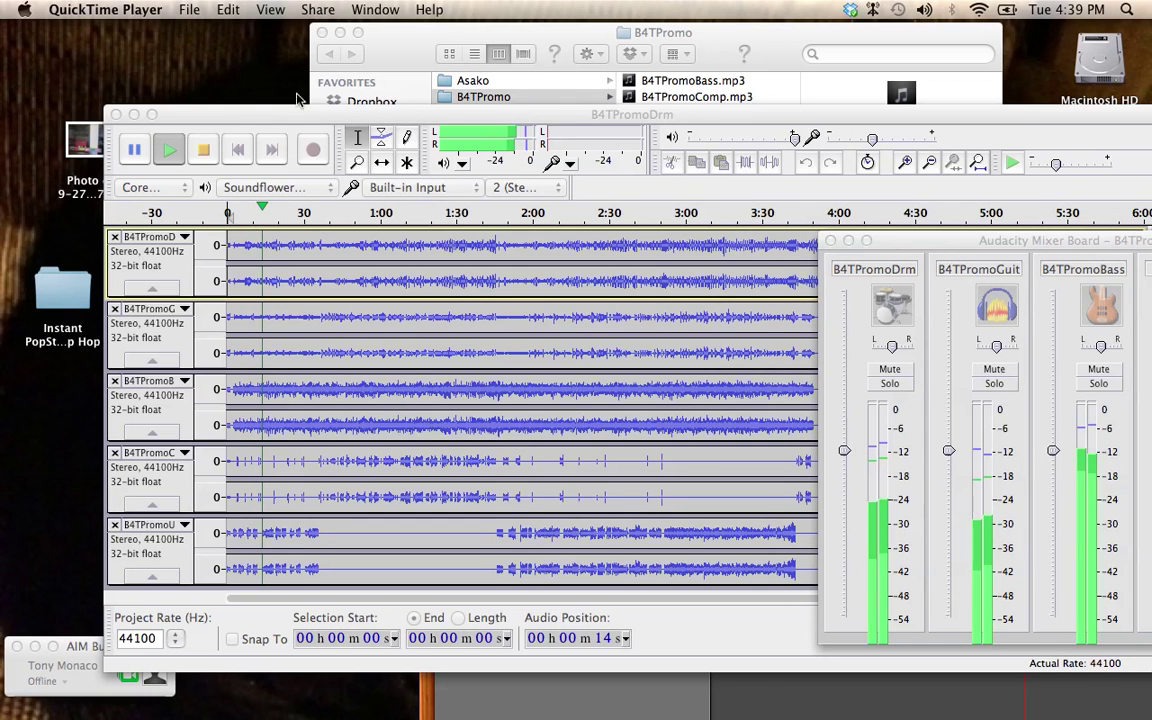
drag(930, 243, 445, 136)
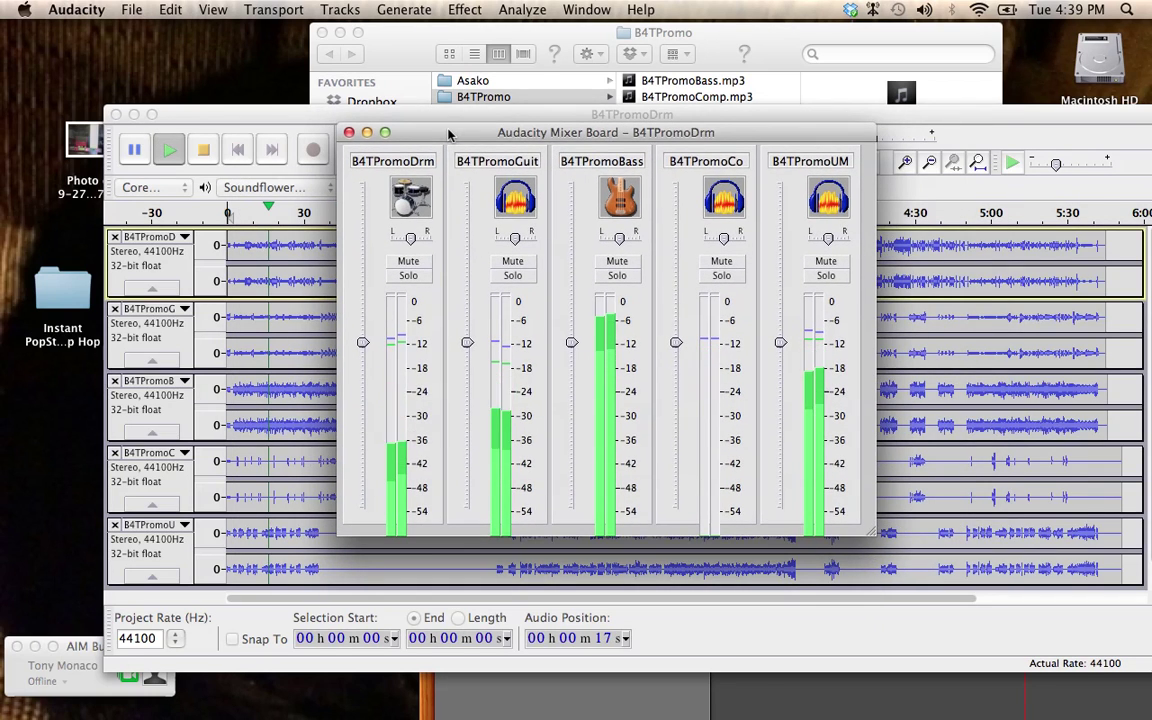
click(414, 279)
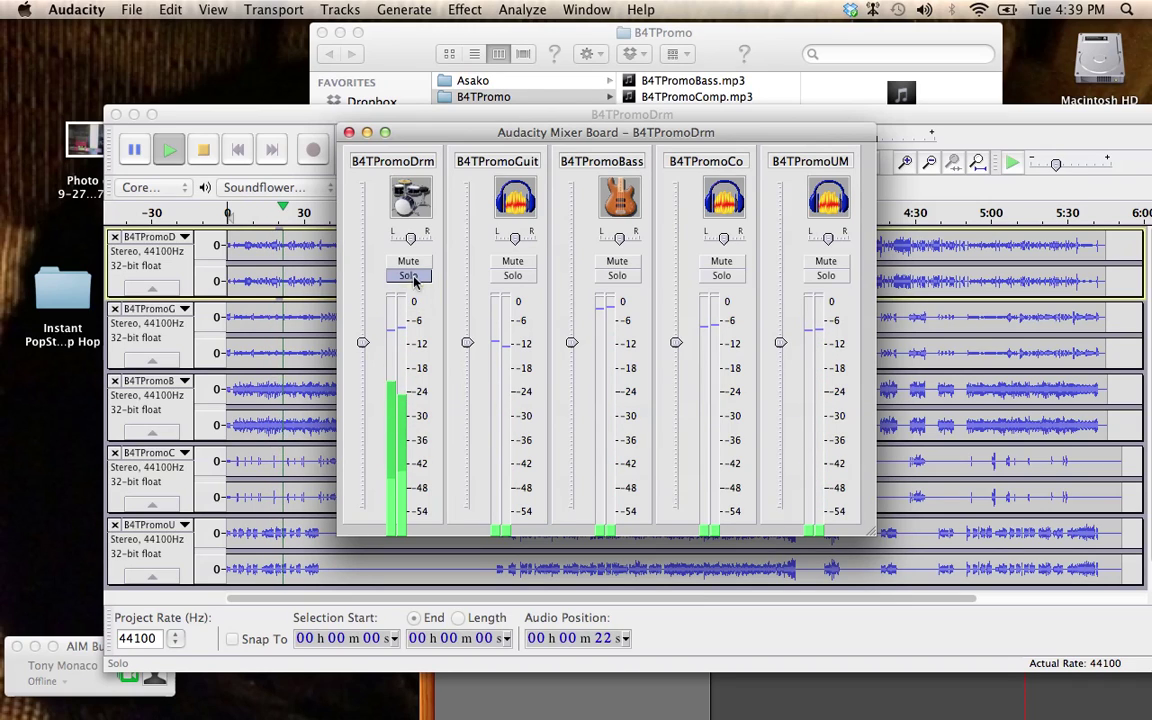
drag(410, 238, 391, 238)
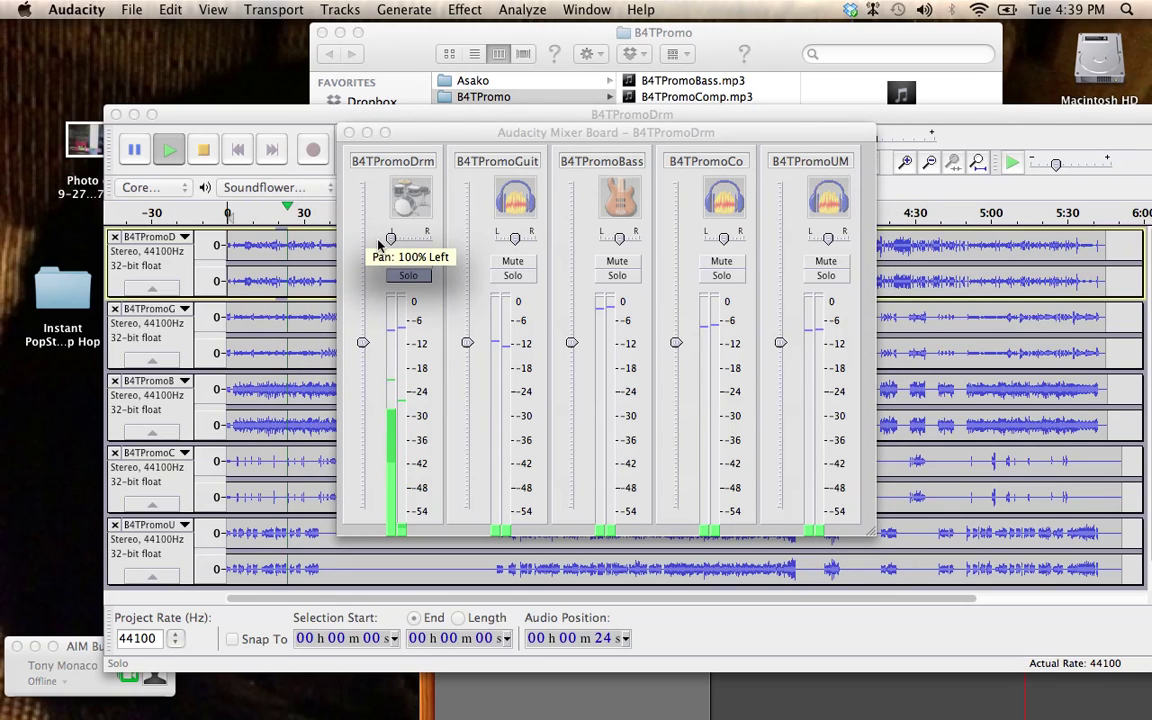
click(511, 276)
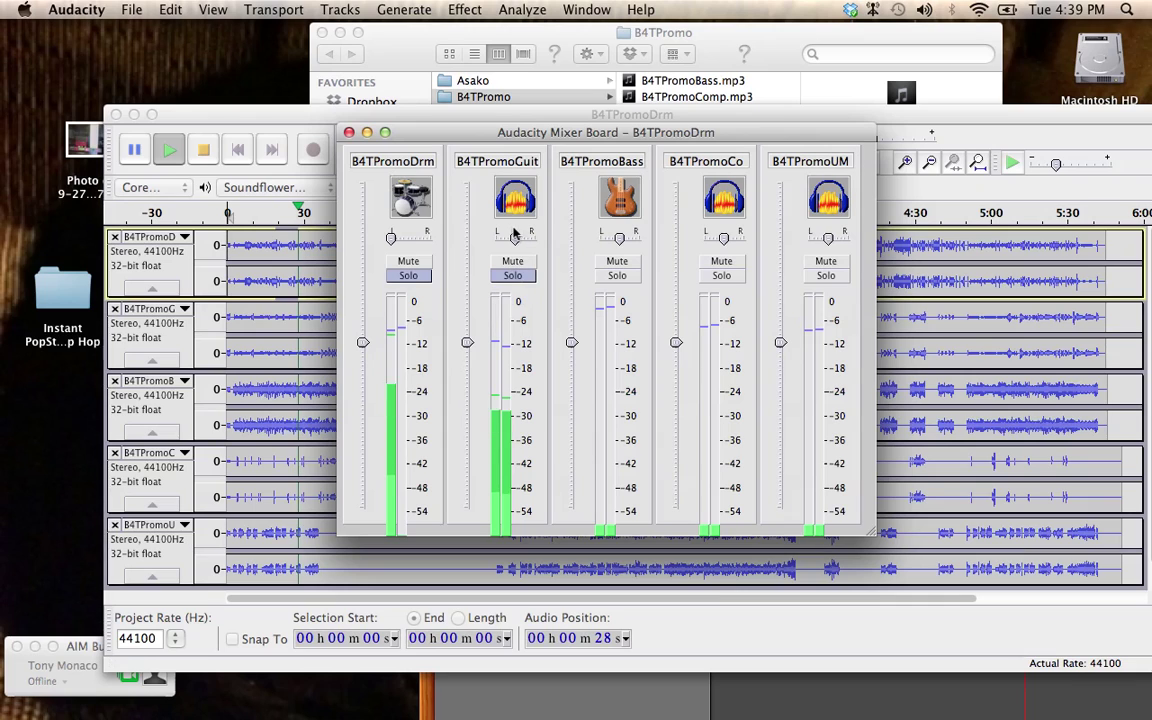
drag(515, 238, 531, 240)
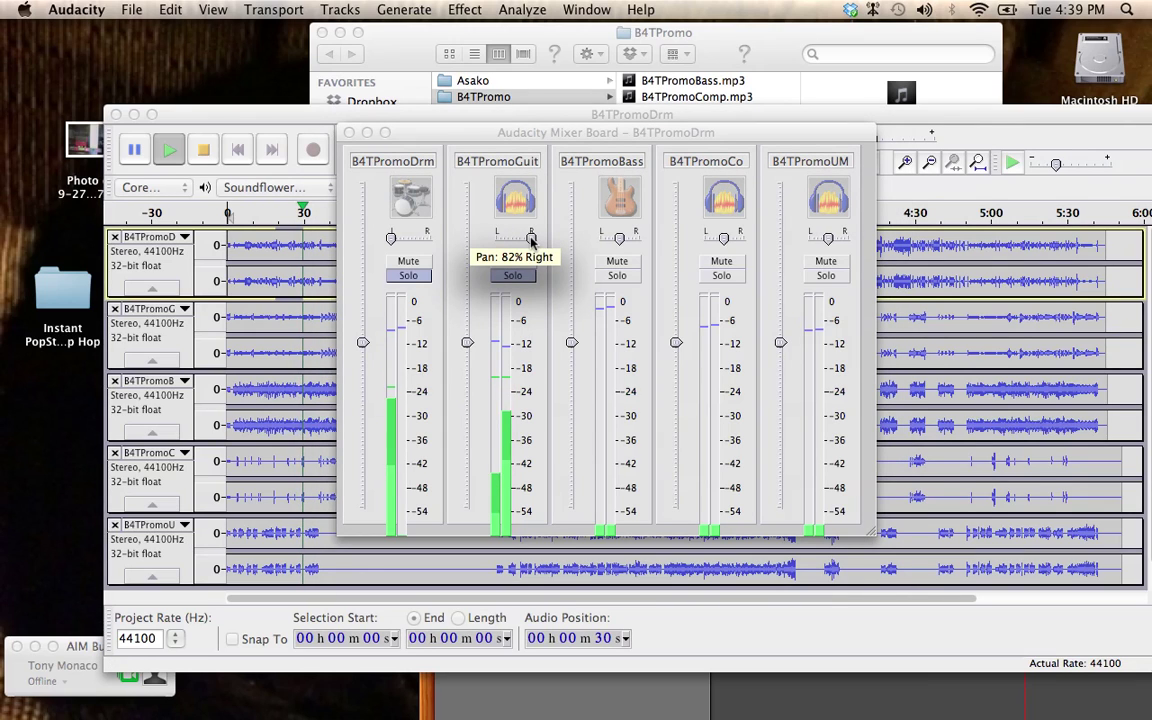
click(531, 240)
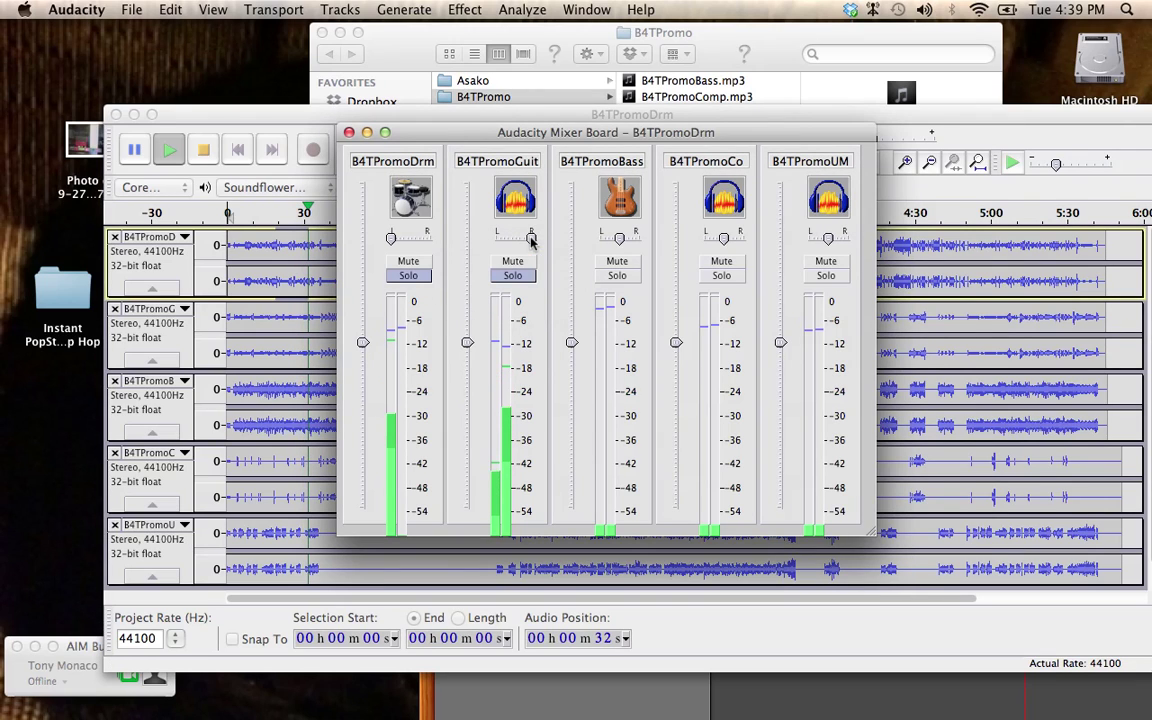
Step: Solo B4TPromoBass at -6.6 dB gain, unsolo guitar, and solo B4TPromoComp
click(617, 276)
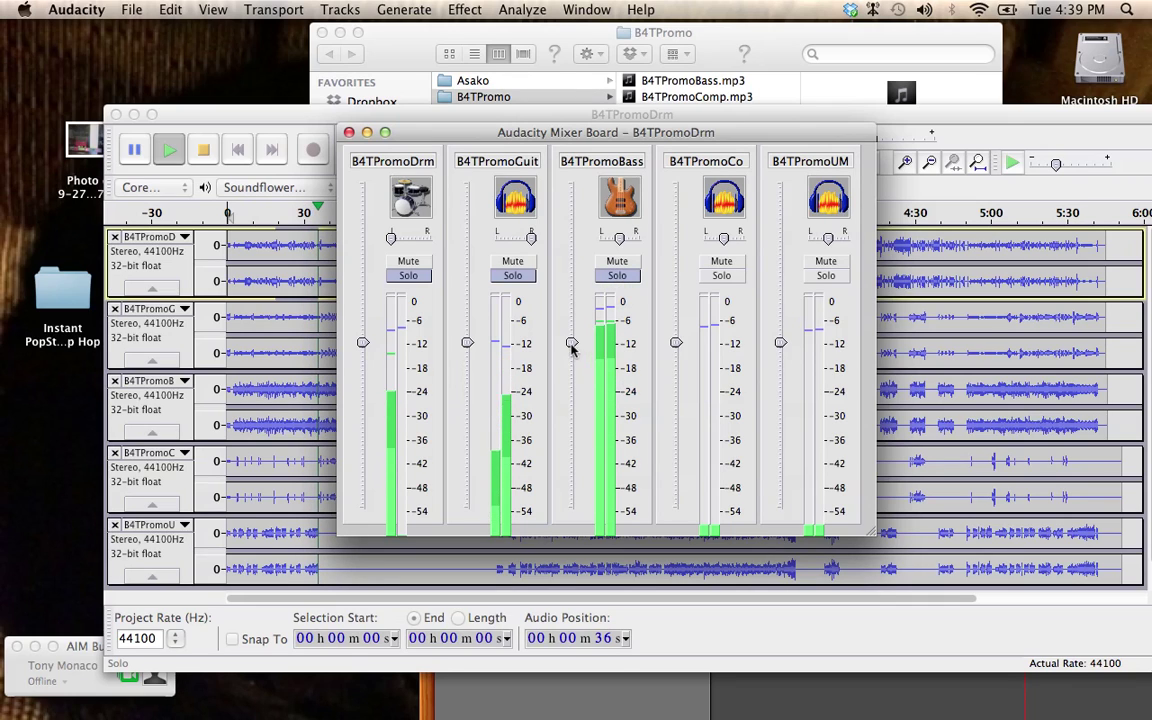
drag(571, 343, 577, 407)
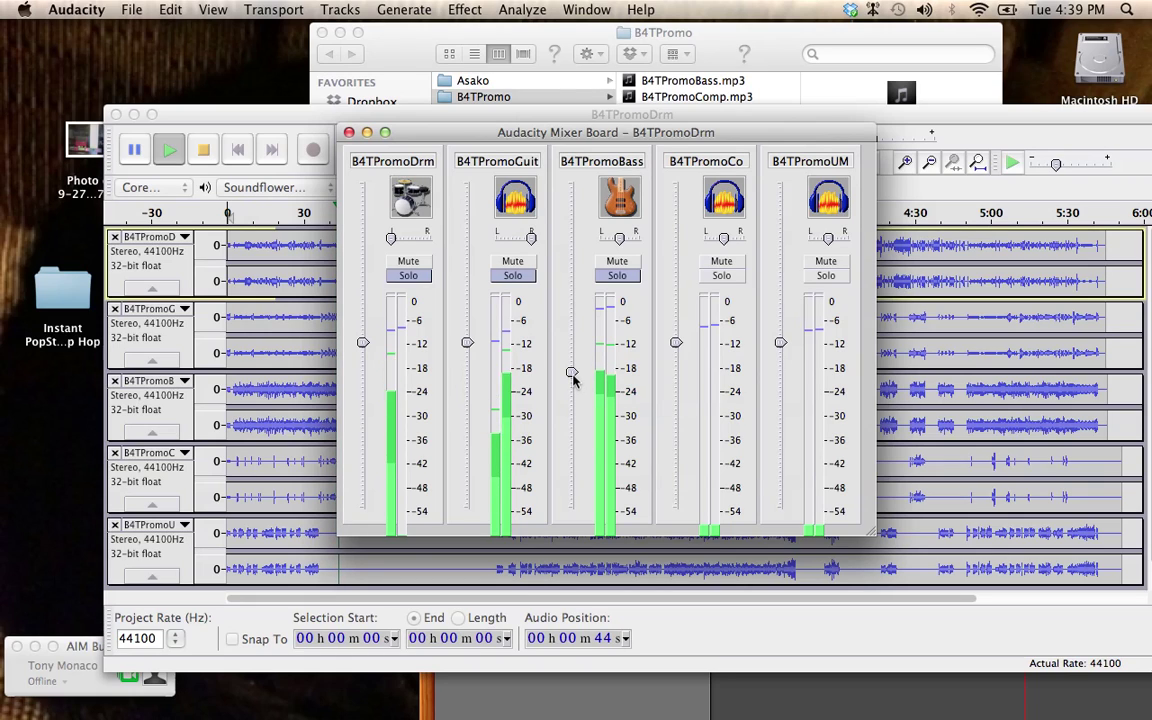
click(512, 274)
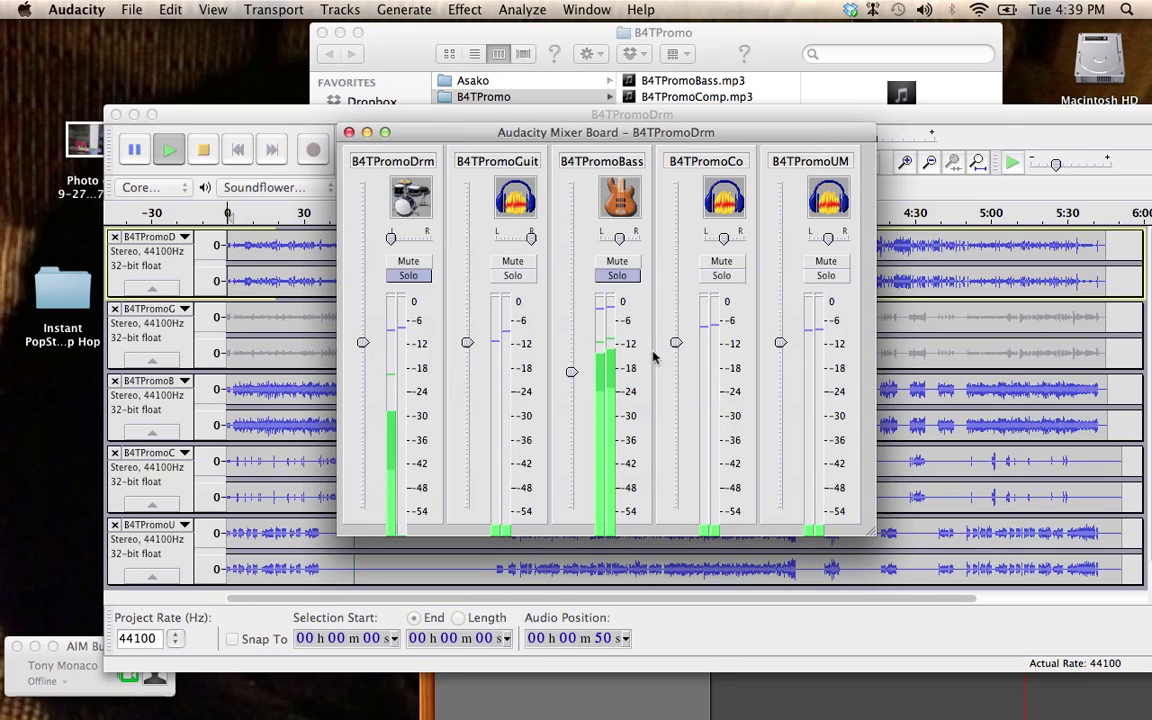
click(722, 276)
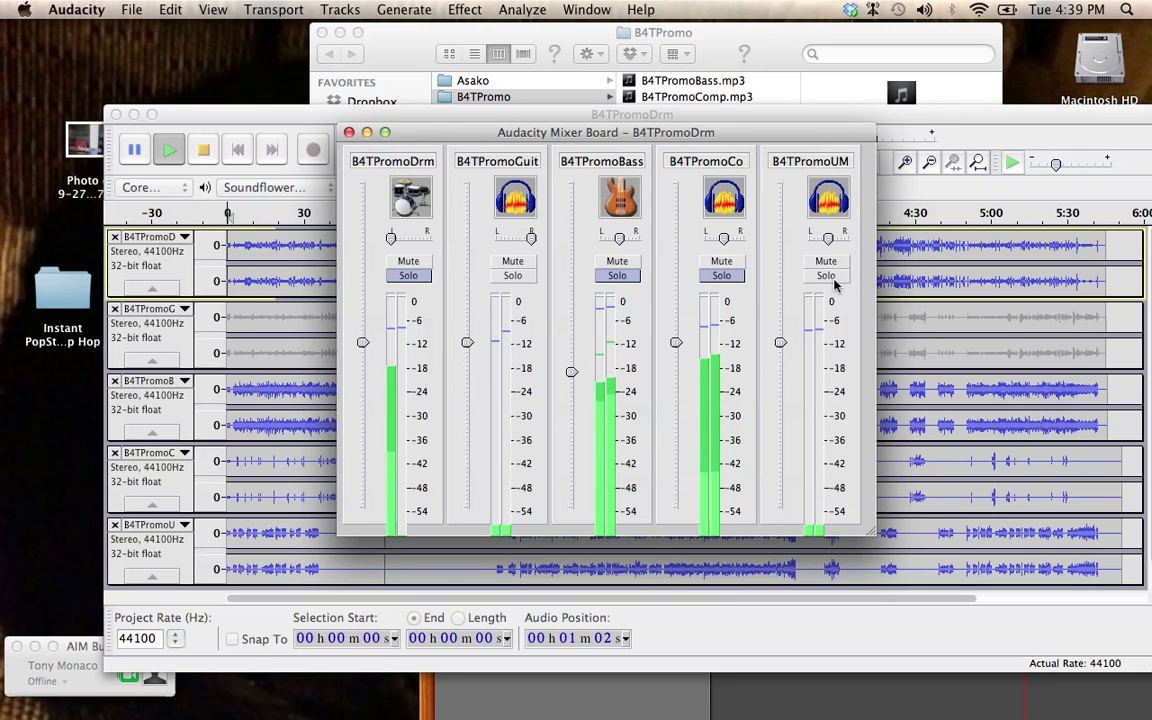
Step: Hide the Mixer Board, stop Audacity playback, and bring GarageBand's PlayalongGBSet to the top-left
click(368, 132)
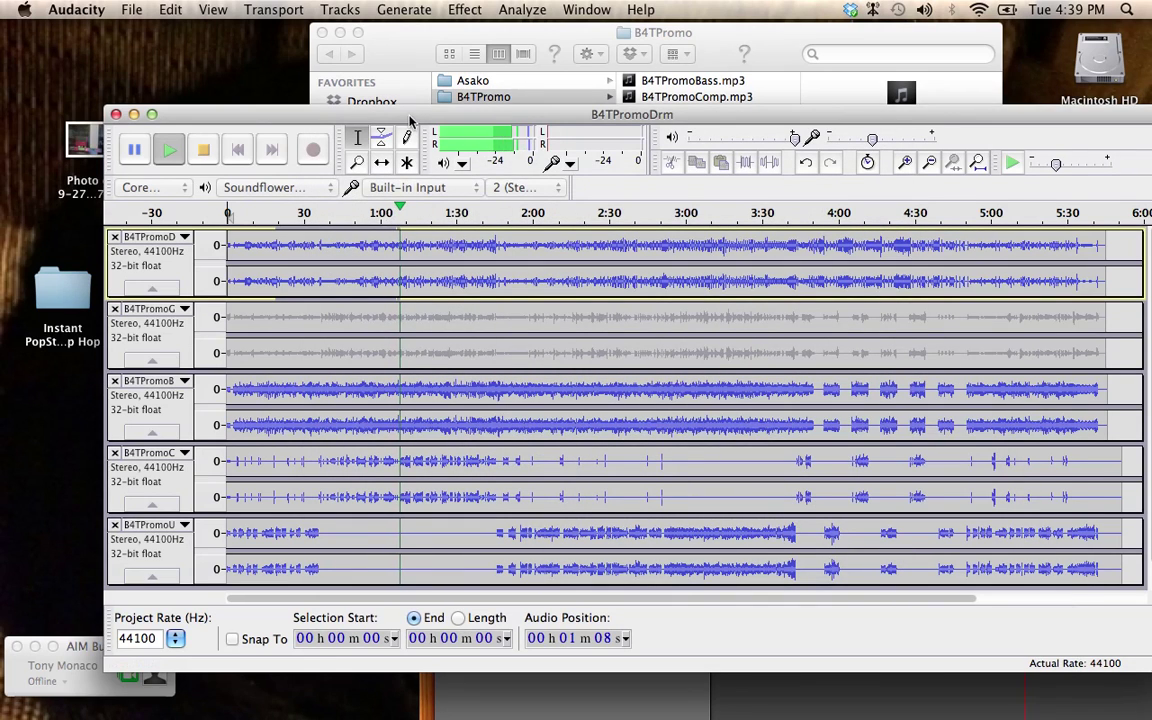
drag(409, 120, 628, 129)
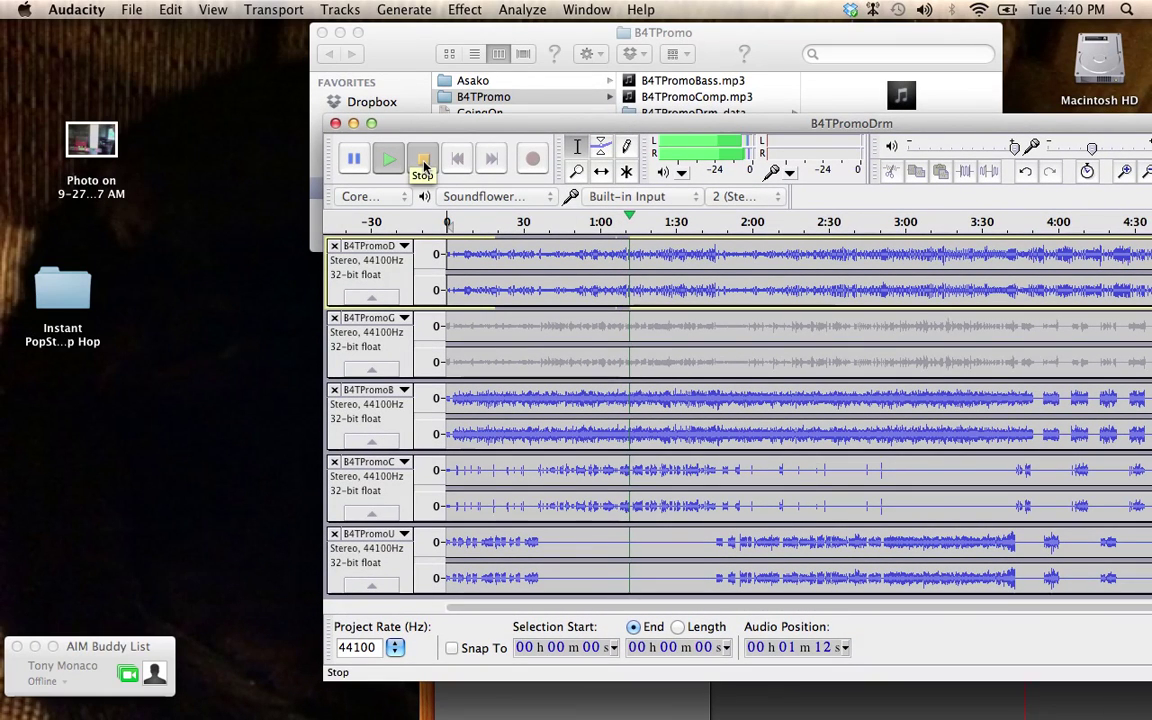
click(424, 168)
drag(415, 126, 302, 570)
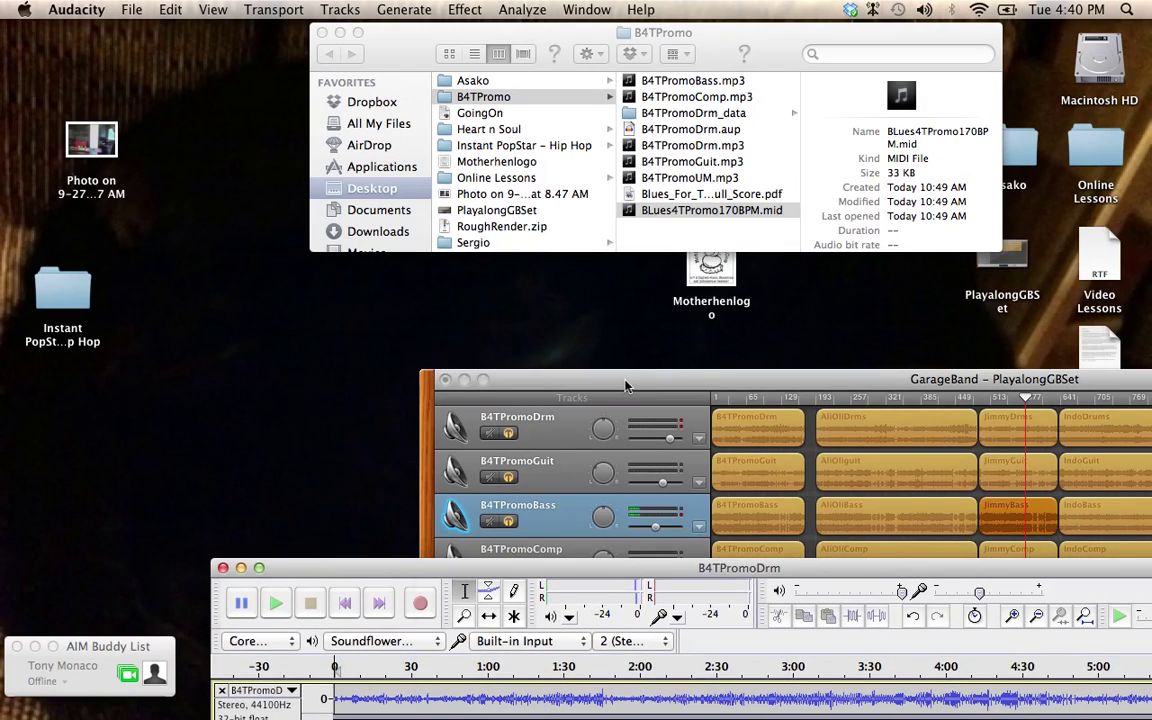
drag(625, 386, 219, 167)
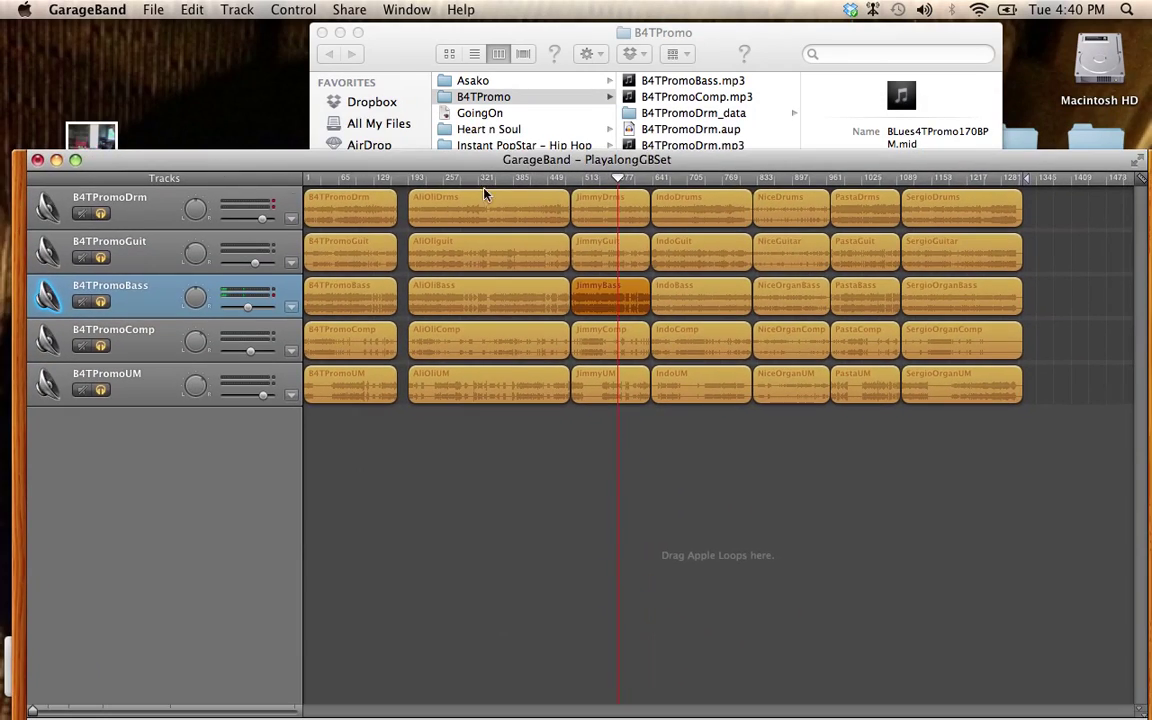
Step: Move the playhead through the B4TPromo, AliOli and Jimmy sections while the set plays
click(341, 178)
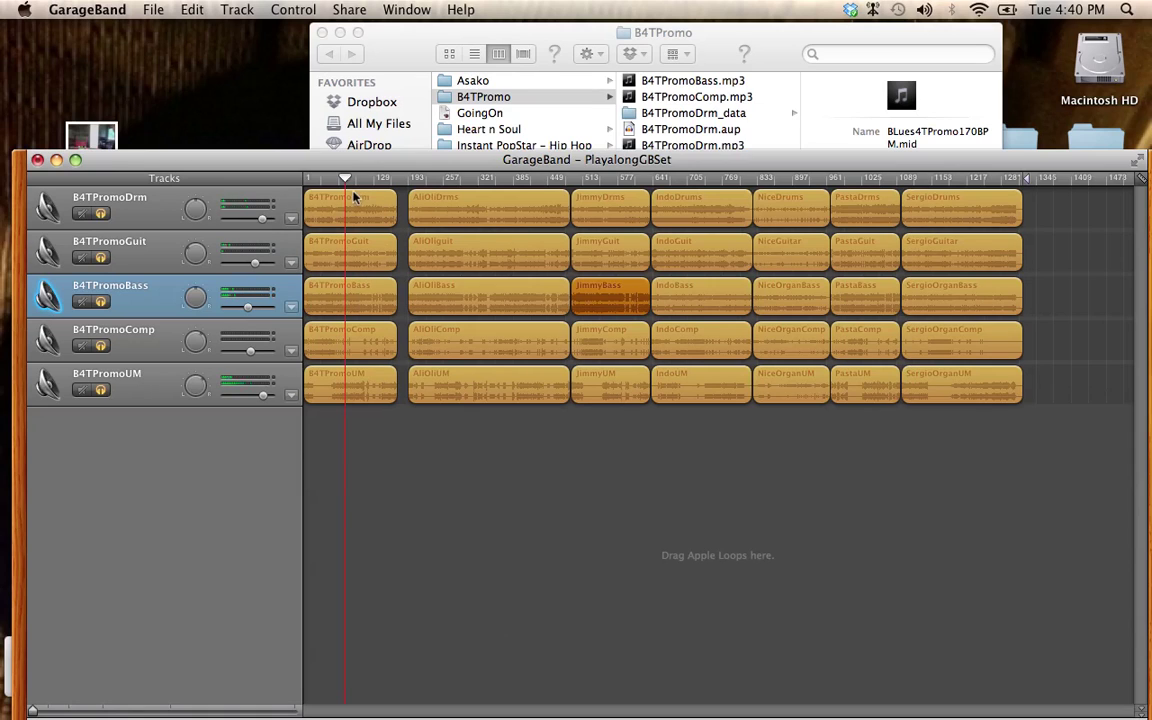
click(451, 179)
click(517, 180)
Step: Jump playback into the Indo and Nice sections, then bring the B4TPromo Finder window forward
click(600, 180)
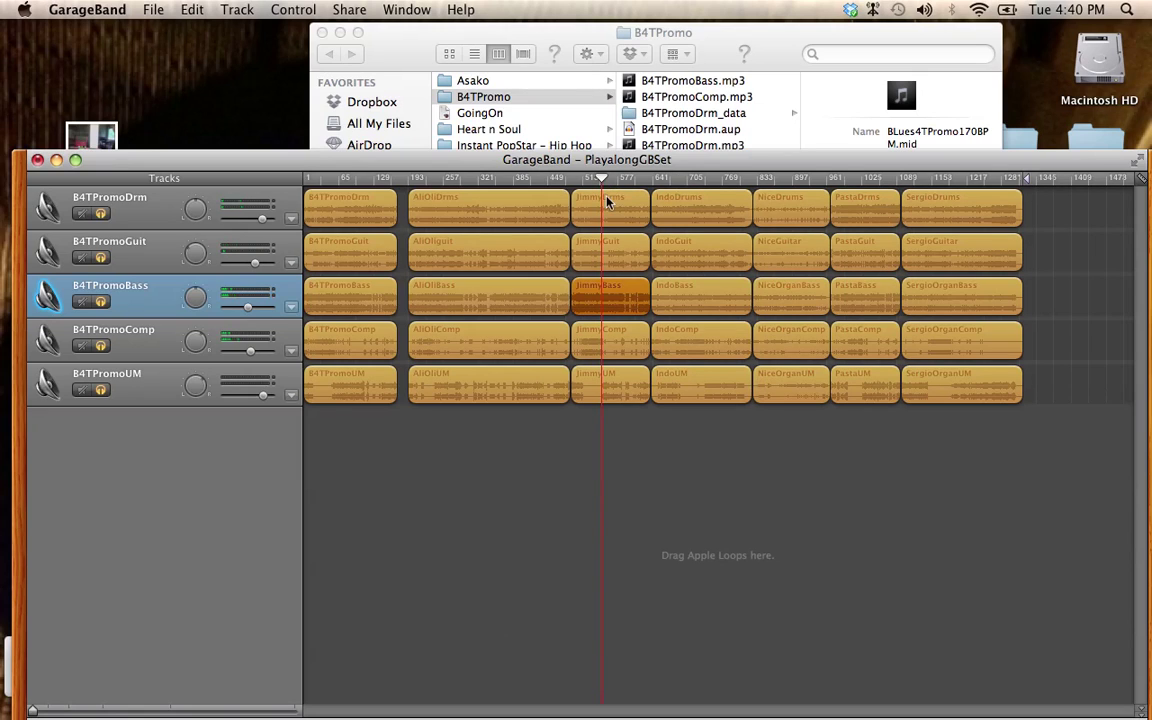
click(630, 180)
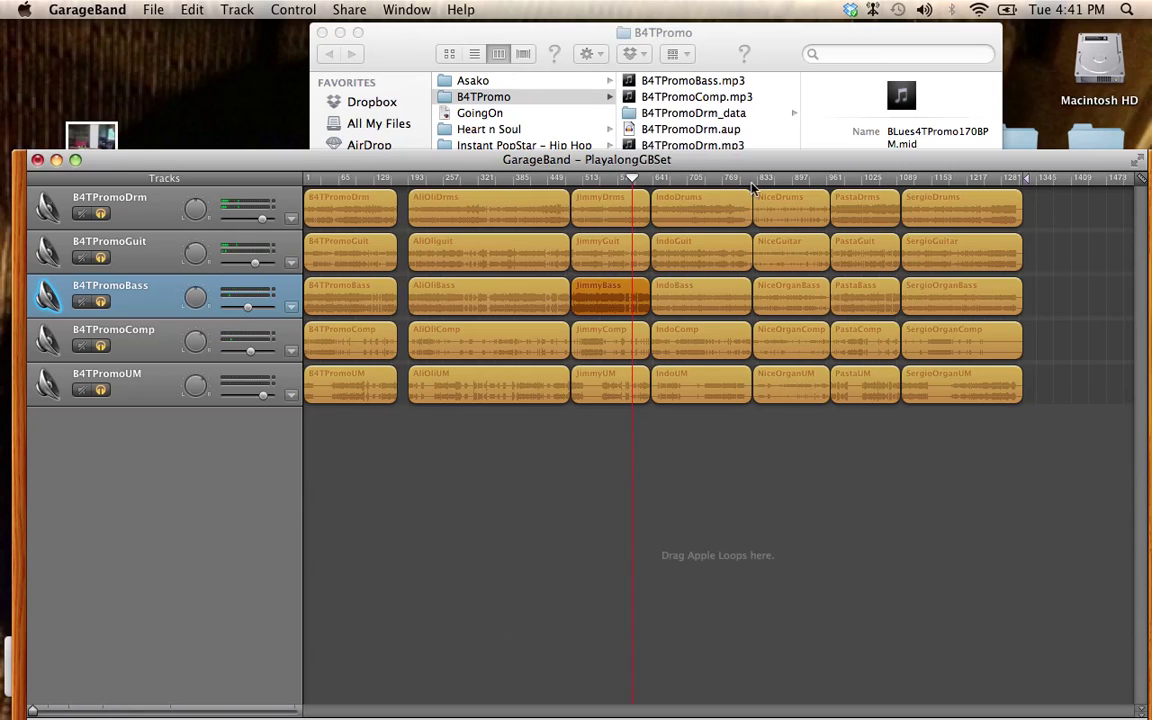
click(693, 180)
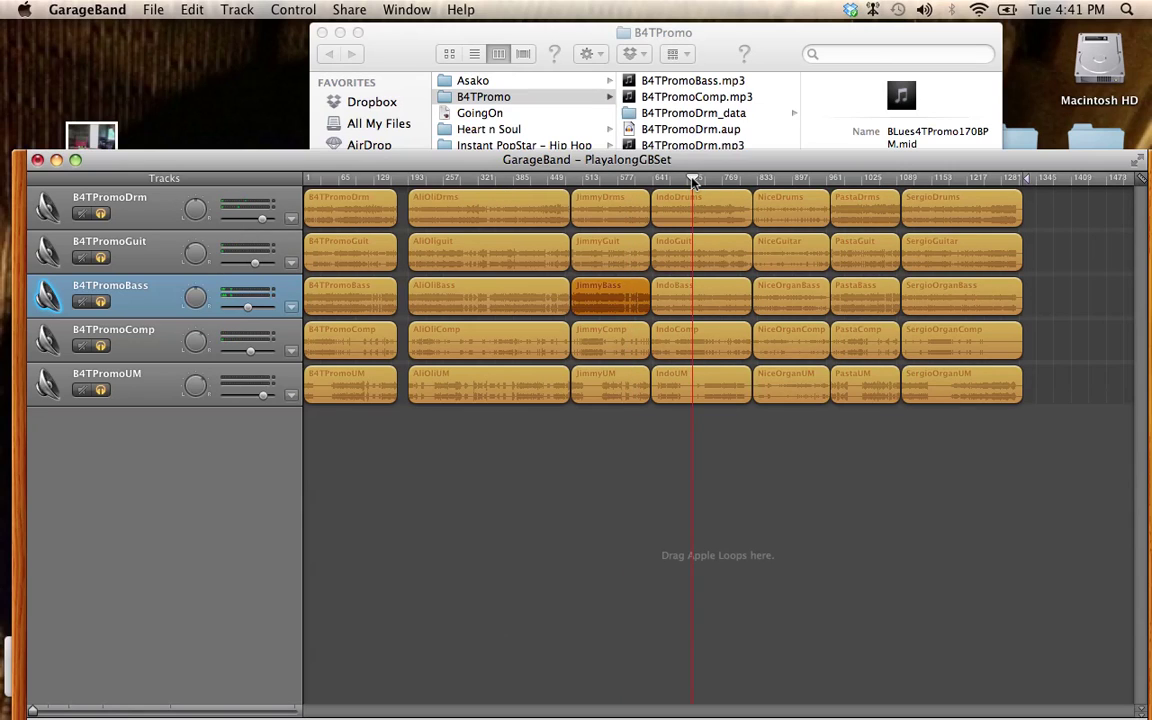
click(487, 42)
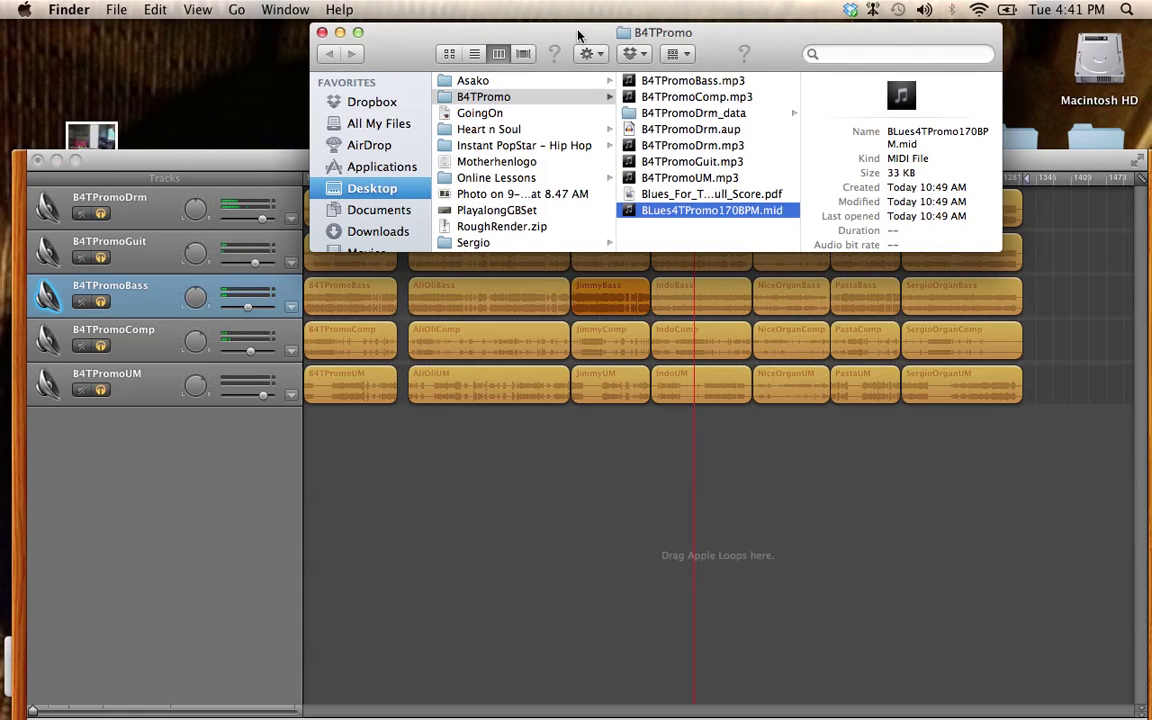
Step: Open the TMPA1-7 desktop folder, enter IndonesianNights, and select the Indonesian Nights Full Score PDF
drag(579, 33, 290, 287)
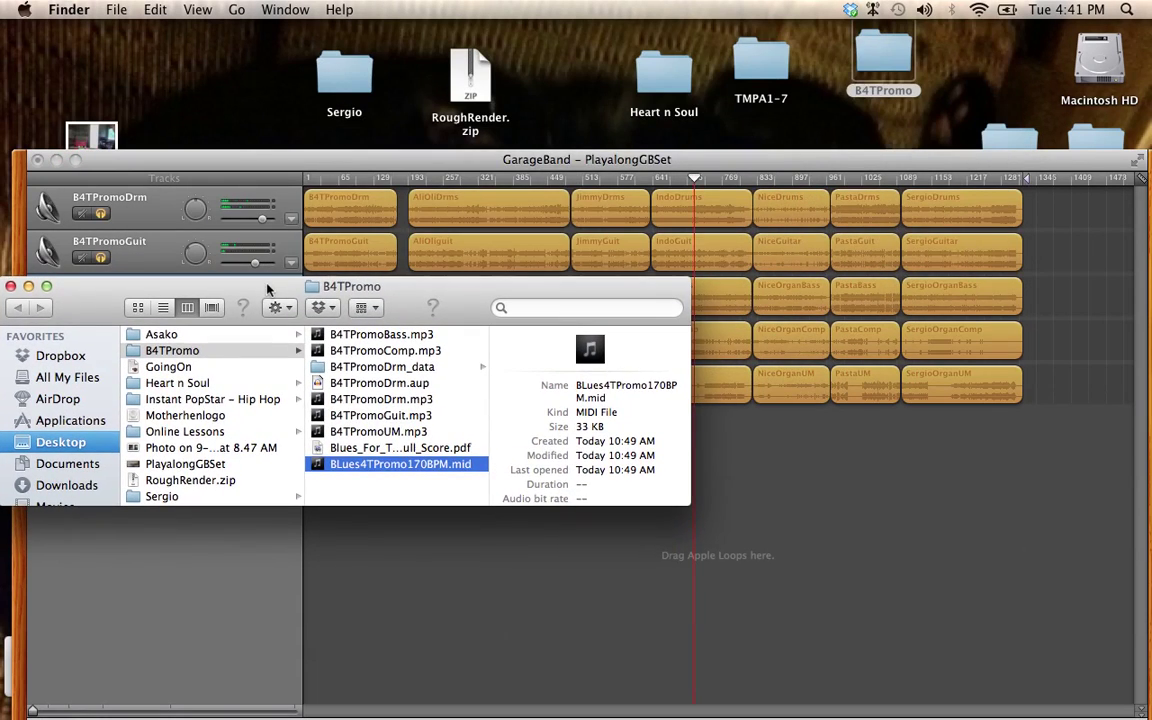
click(760, 72)
double_click(760, 72)
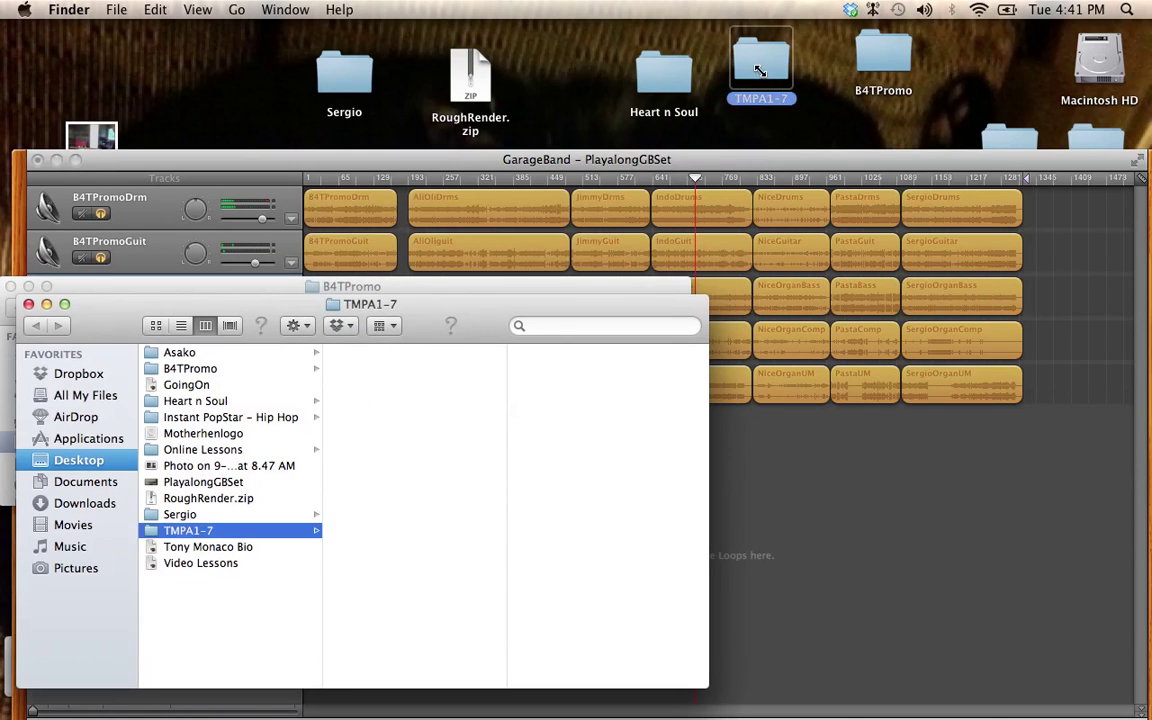
click(372, 406)
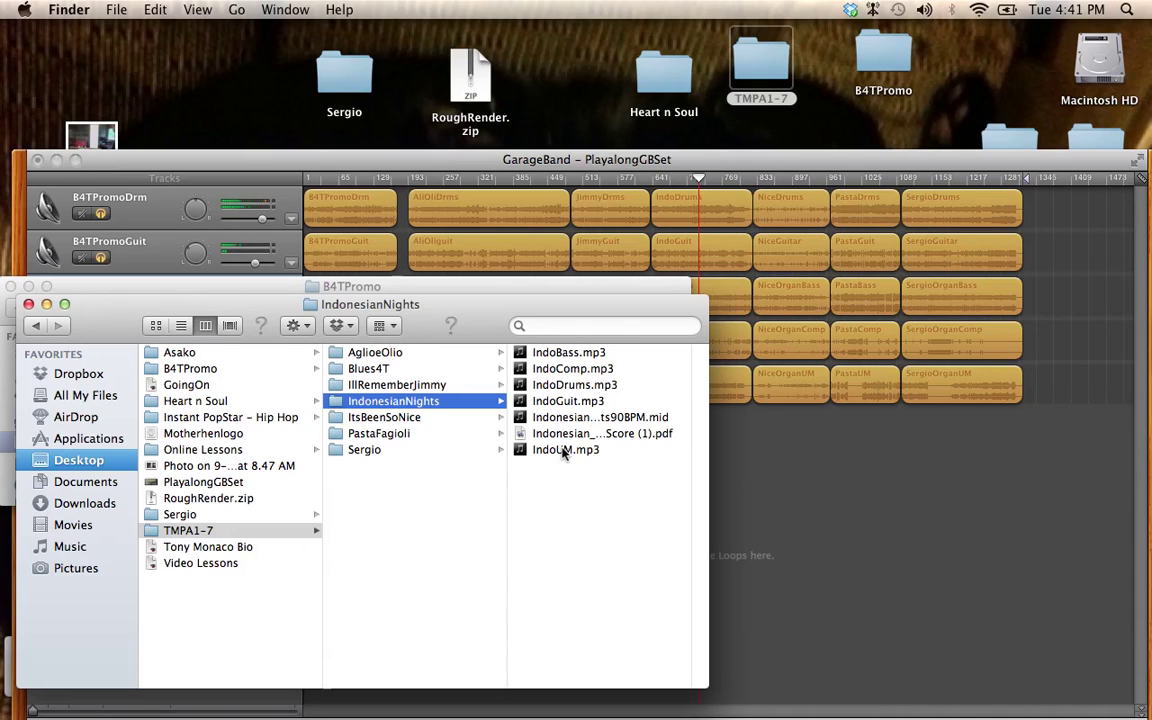
click(564, 437)
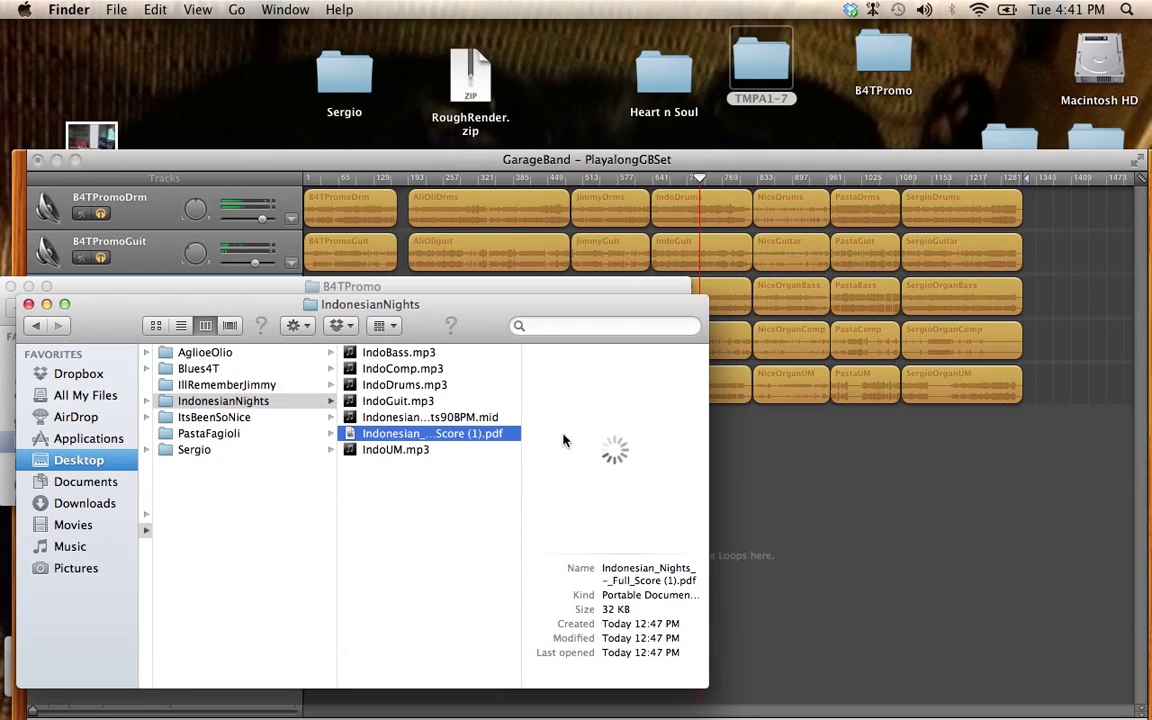
Step: Open the Indonesian Nights score PDF in Preview
double_click(564, 437)
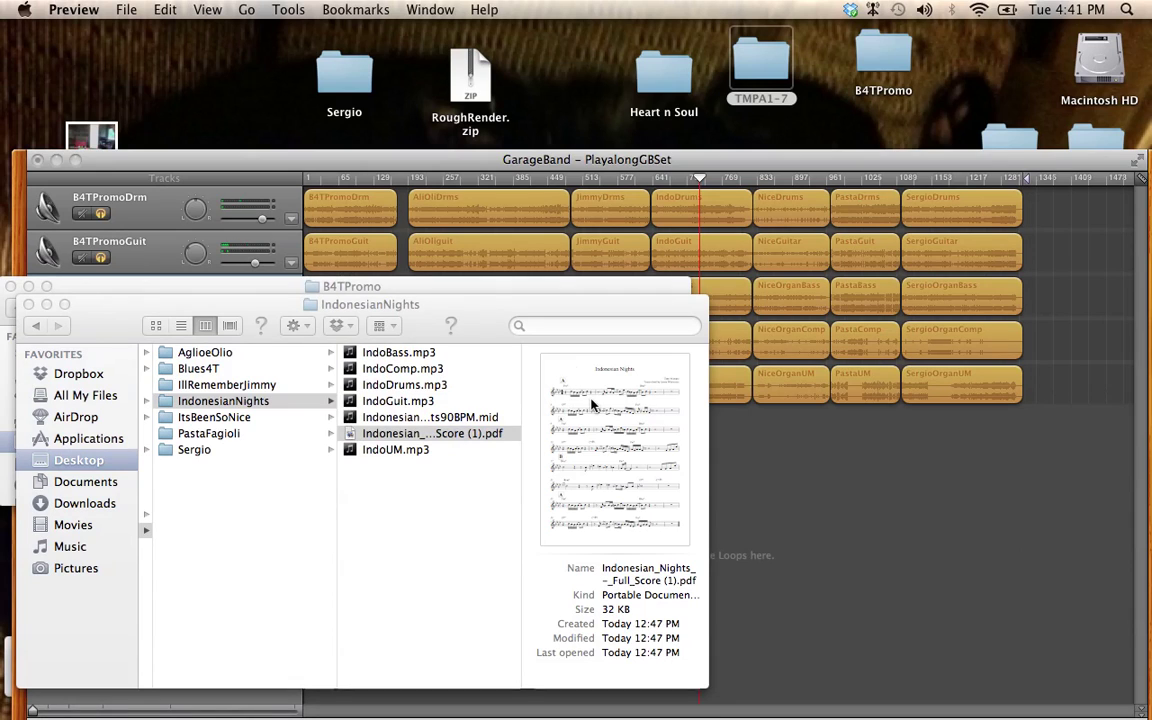
click(592, 403)
drag(375, 304, 546, 505)
key(super+o)
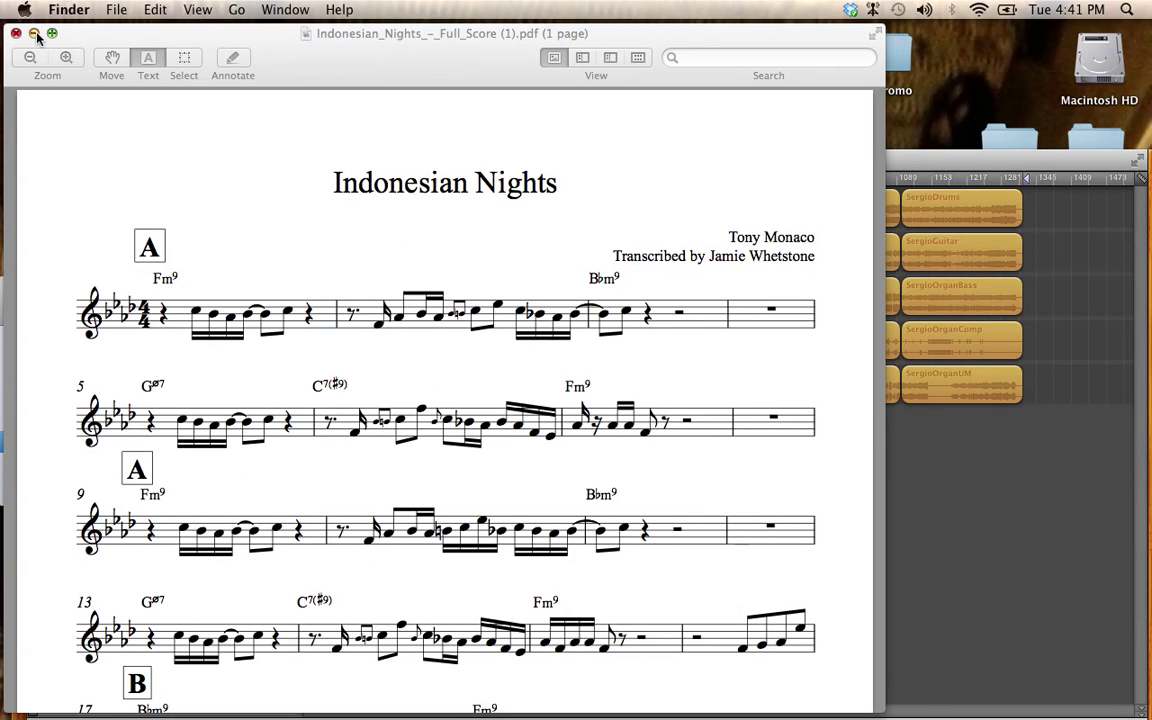
Step: Scroll through the one-page Indonesian Nights lead sheet starting on Fm9
scroll(566, 200, down, 5)
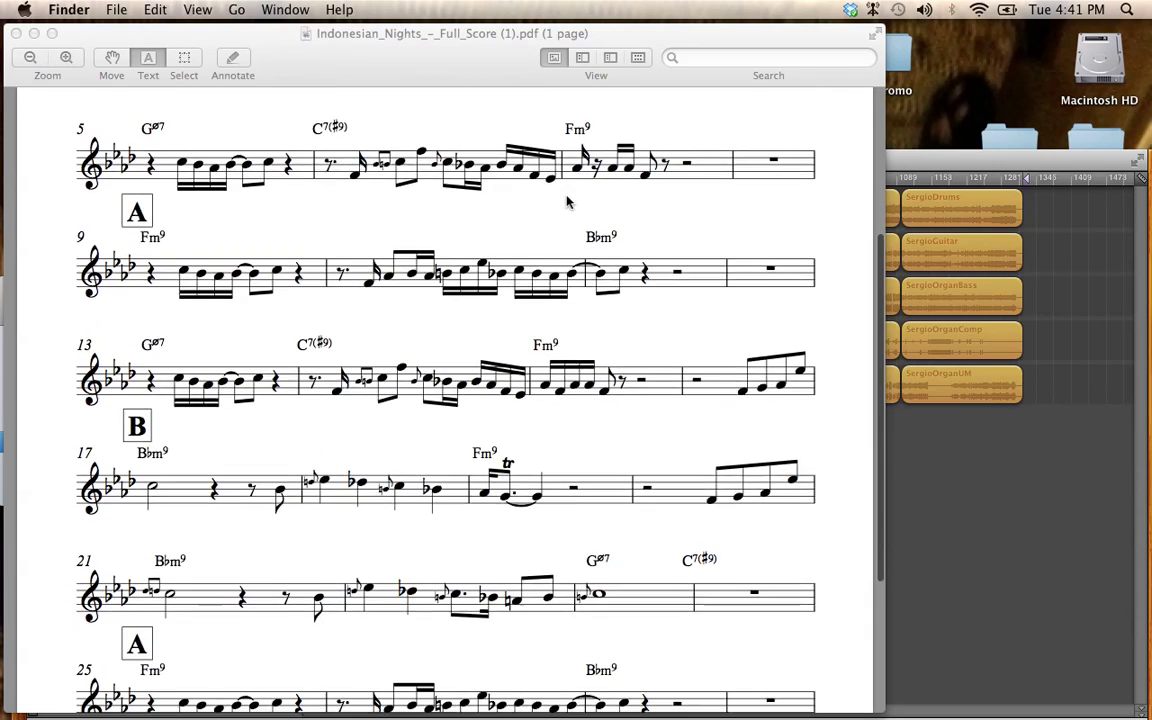
scroll(566, 200, down, 5)
scroll(568, 198, up, 10)
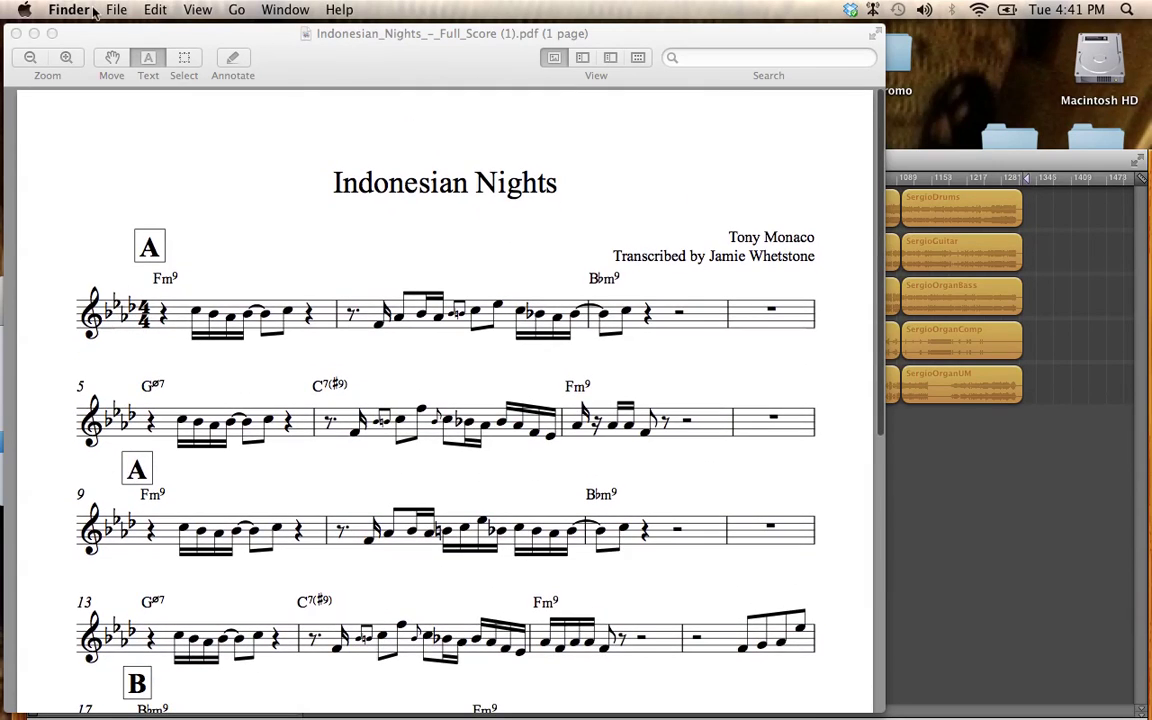
Step: Close the score and start GarageBand playback at the Nice section
click(16, 35)
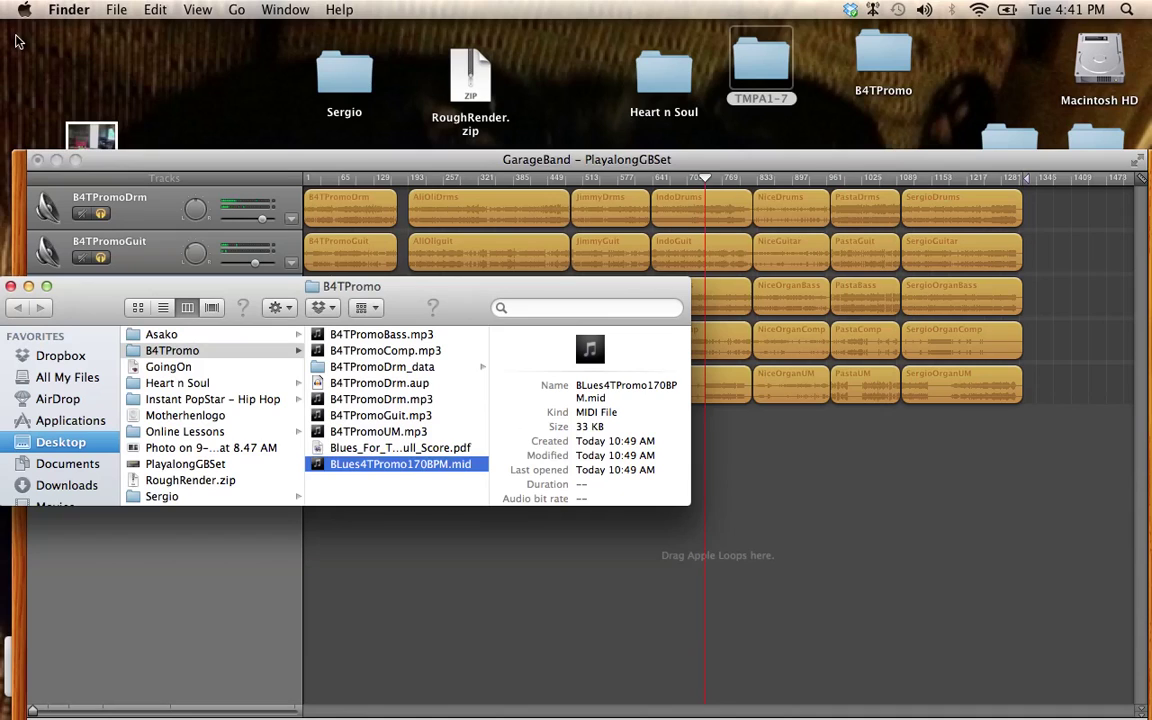
click(779, 185)
click(779, 183)
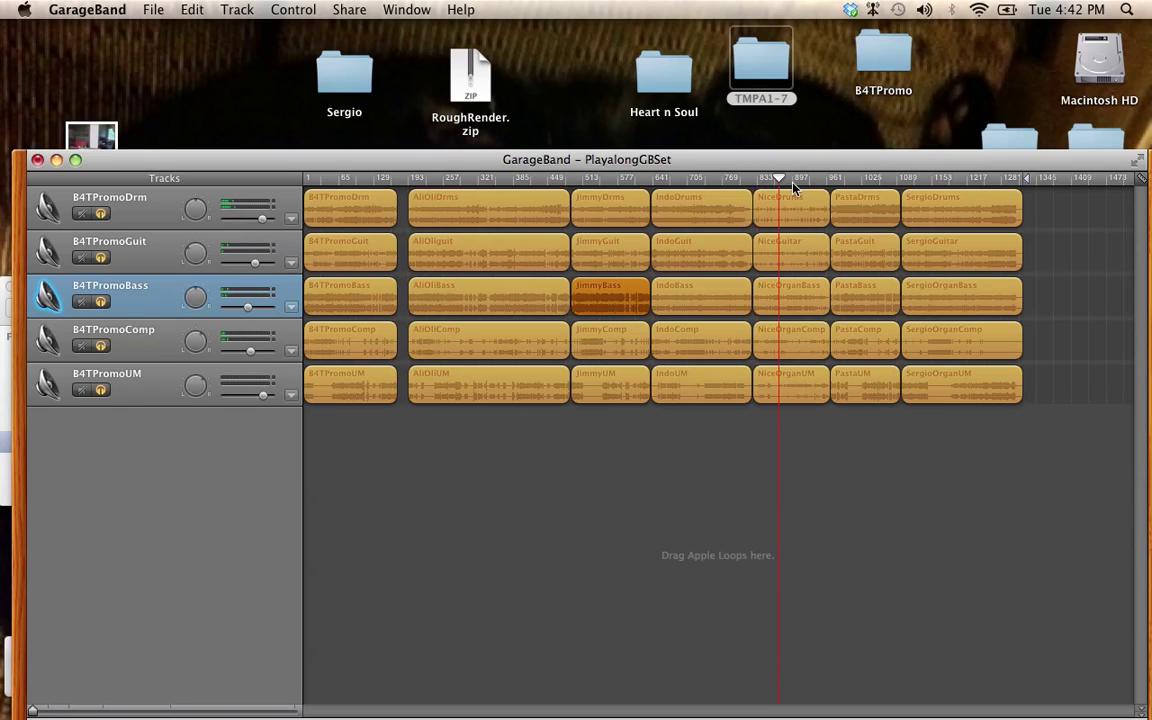
Step: Move playback slightly later in Nice and set the B4TPromoBass volume to 1.9 dB
click(797, 182)
click(807, 184)
click(809, 184)
drag(248, 314, 148, 313)
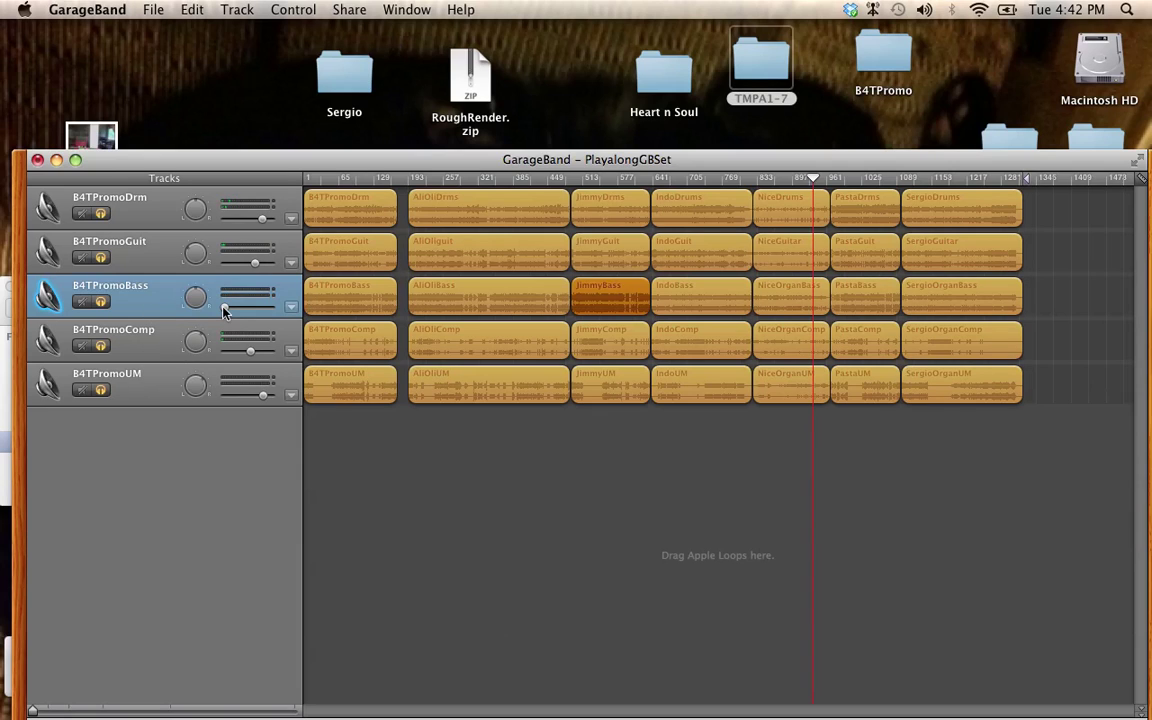
drag(224, 311, 256, 310)
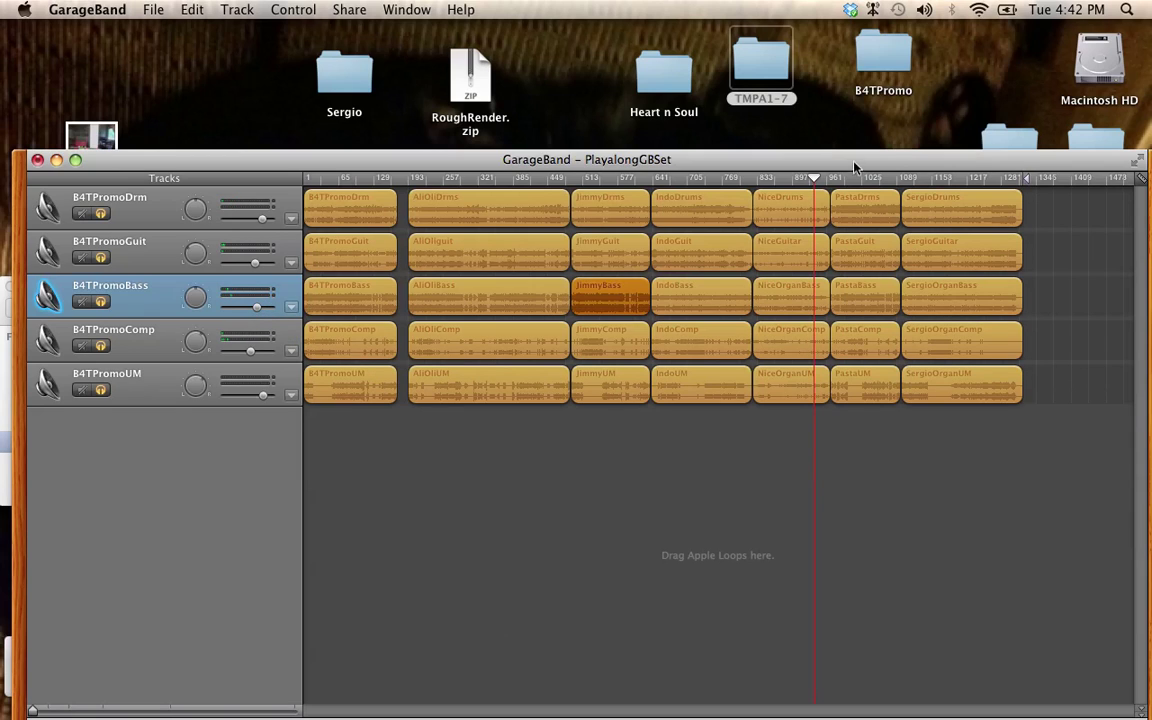
Step: Play from the Pasta section into Sergio, raise the GarageBand window, then switch to QuickTime Player
click(851, 178)
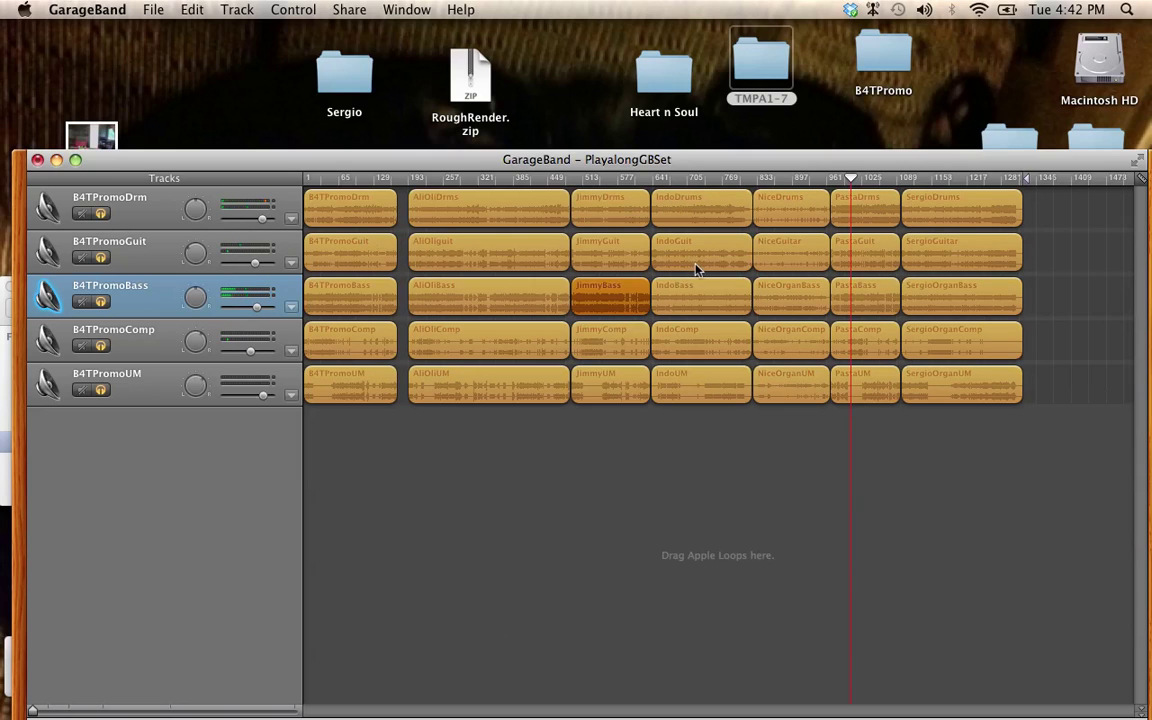
click(932, 180)
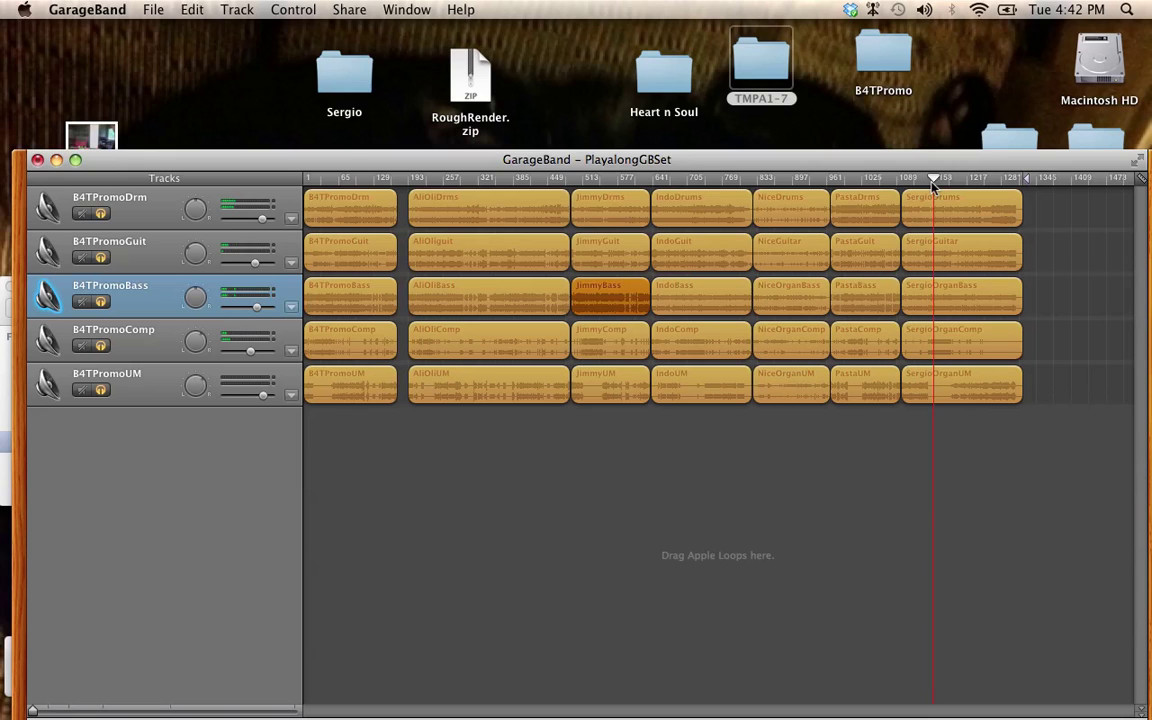
click(934, 180)
drag(449, 159, 452, 48)
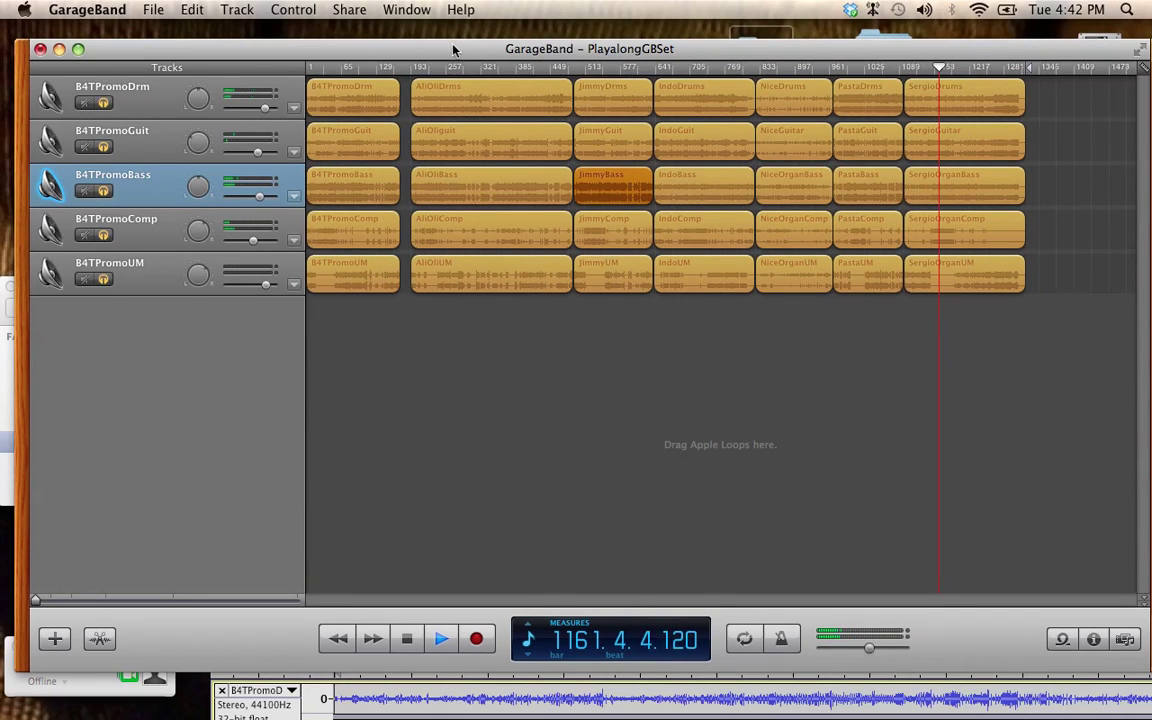
key(super+Tab)
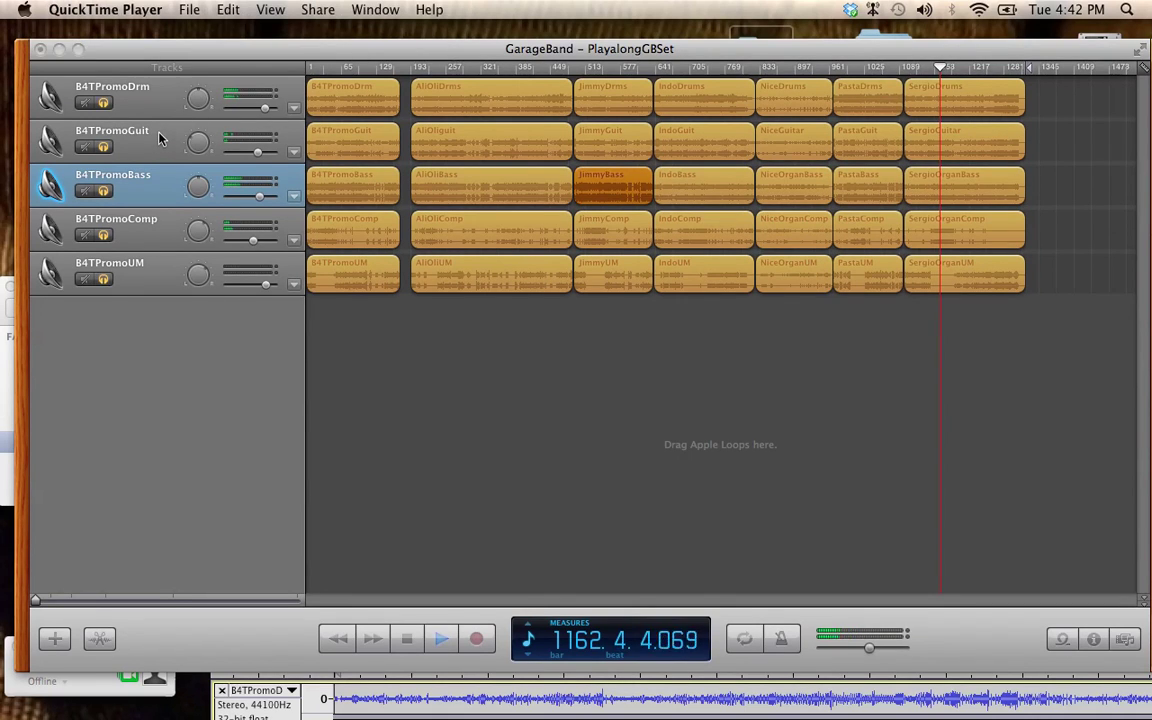